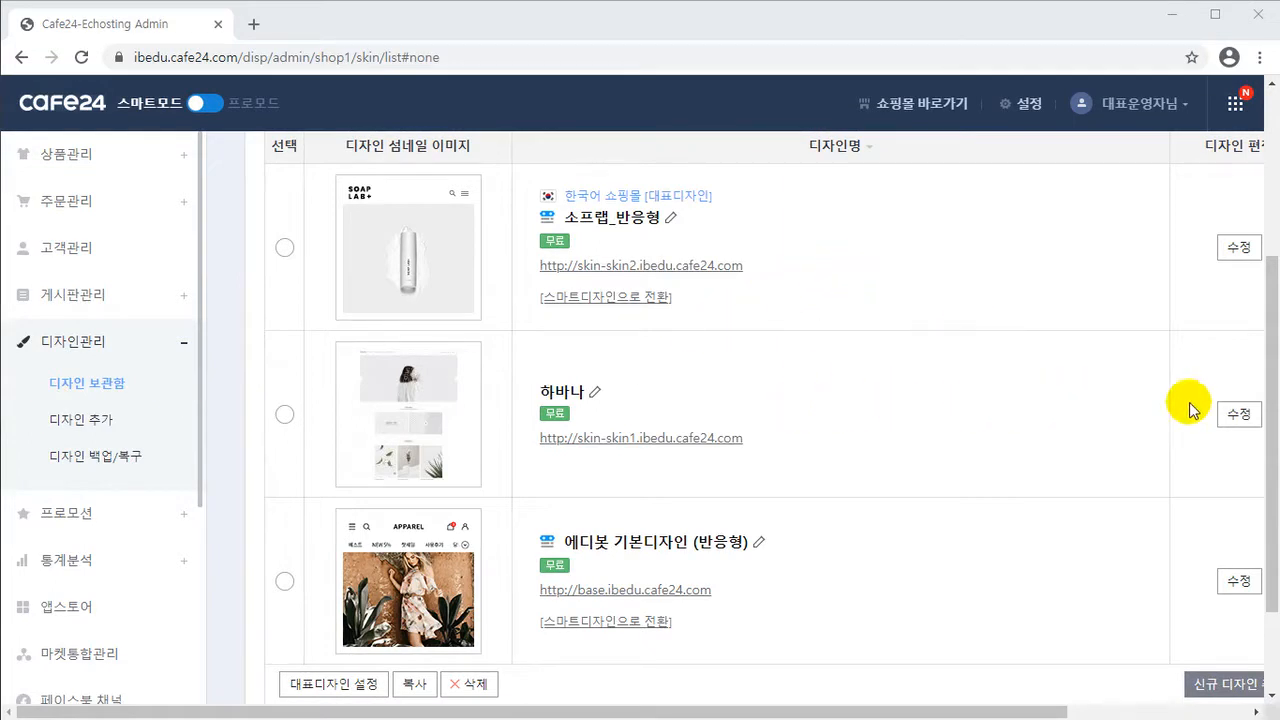
Step: Open the 하바나 design for editing from the design storage list
left_click_drag(914, 711, 952, 712)
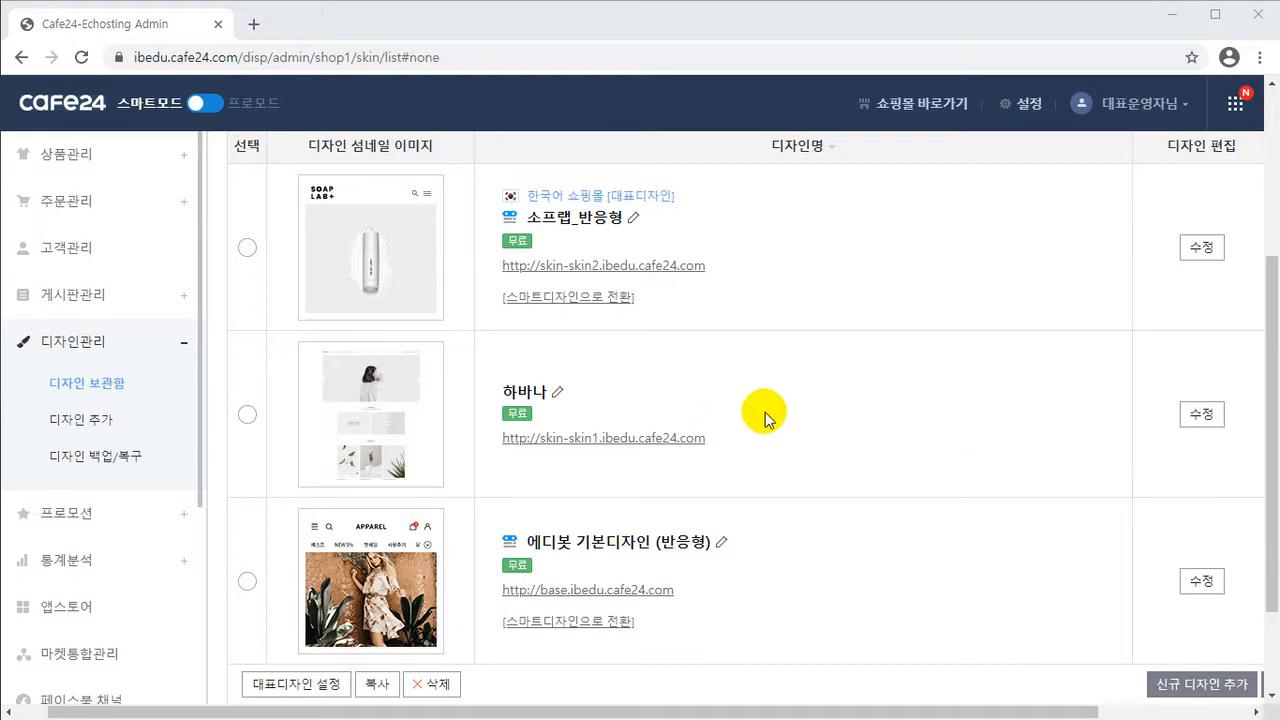
left_click(1203, 418)
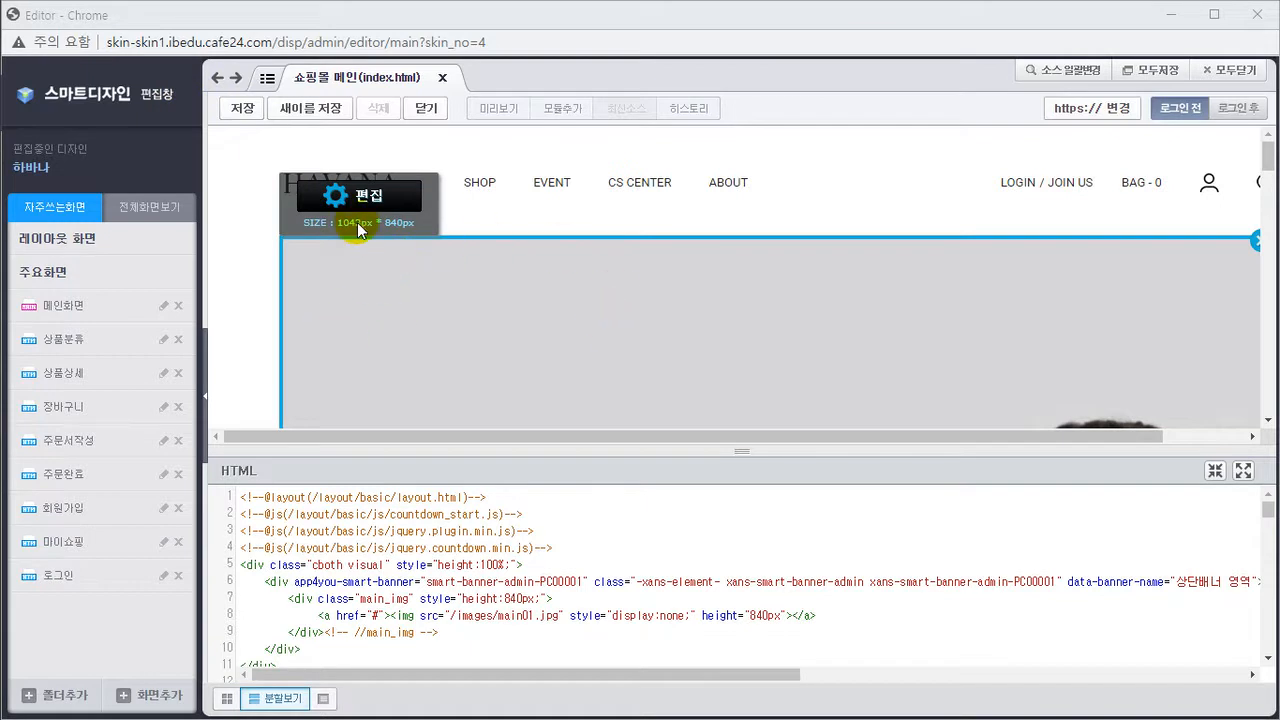
Step: Select the EVENT & MEDIA title section in the main page preview and bring up its HTML source
scroll(764, 317, "down", 10)
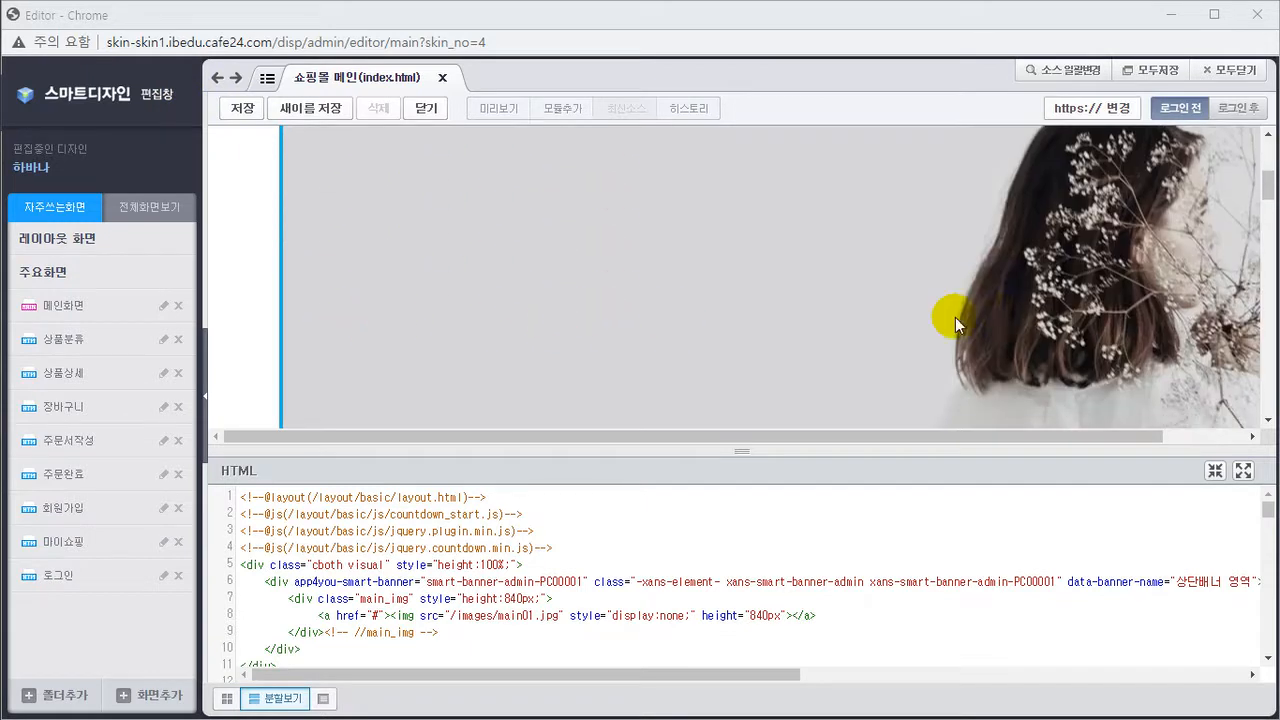
scroll(1004, 317, "down", 3)
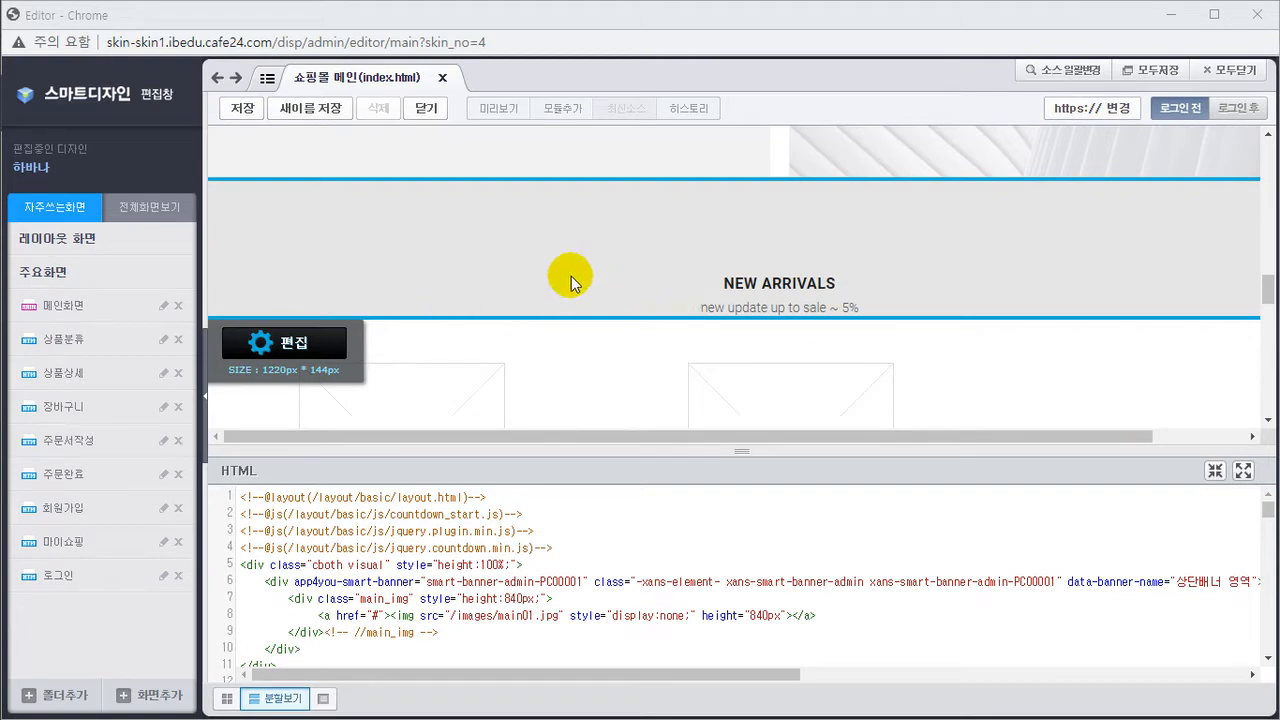
scroll(752, 330, "up", 3)
scroll(752, 330, "down", 3)
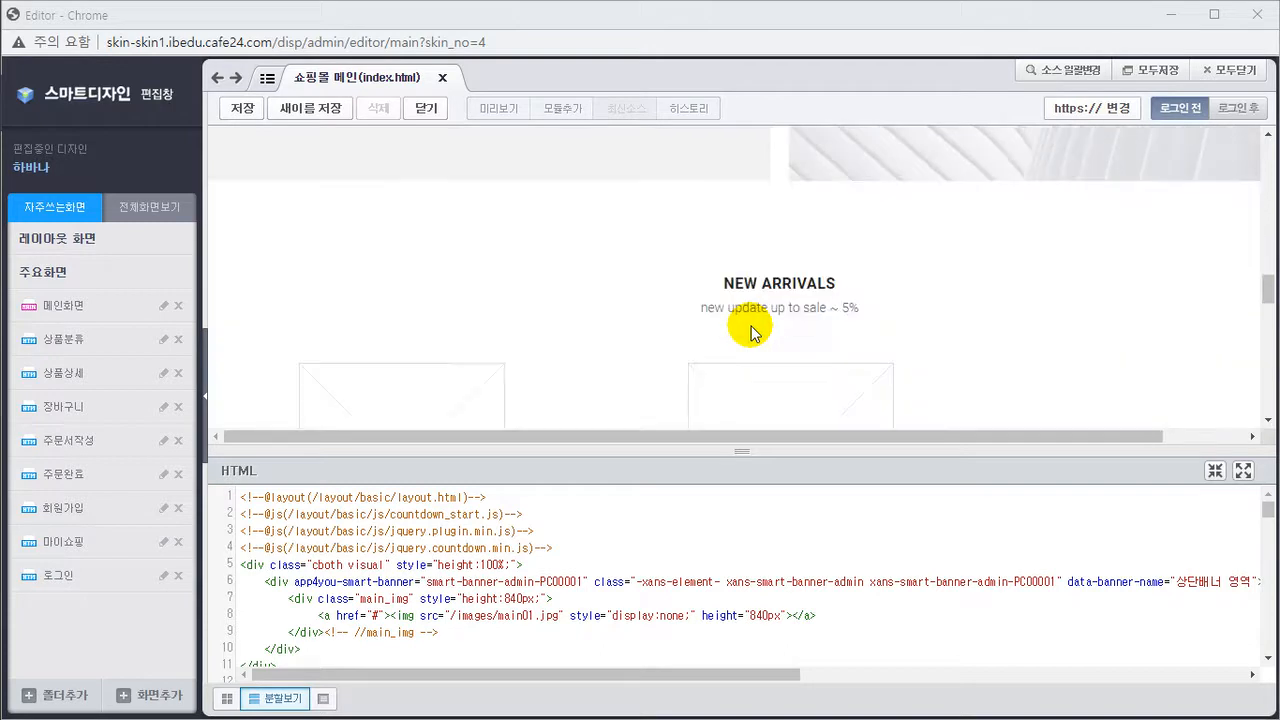
scroll(623, 323, "down", 5)
scroll(652, 311, "up", 10)
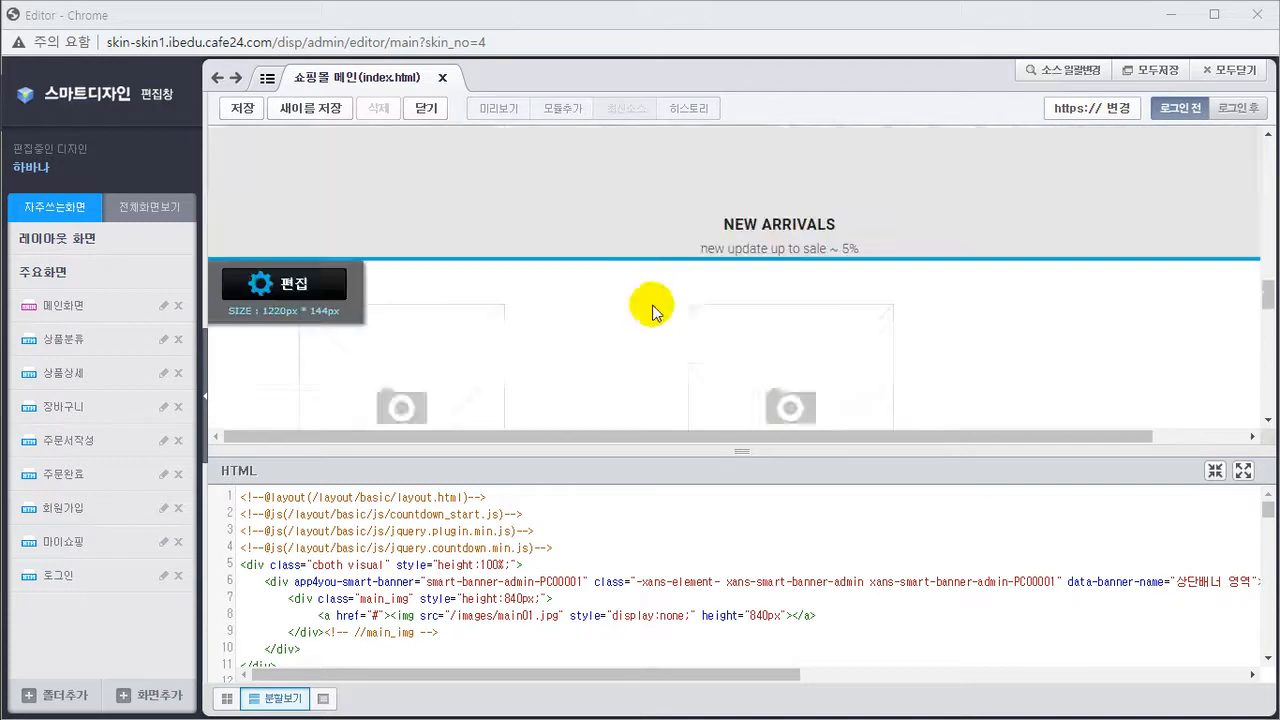
mouse_move(814, 343)
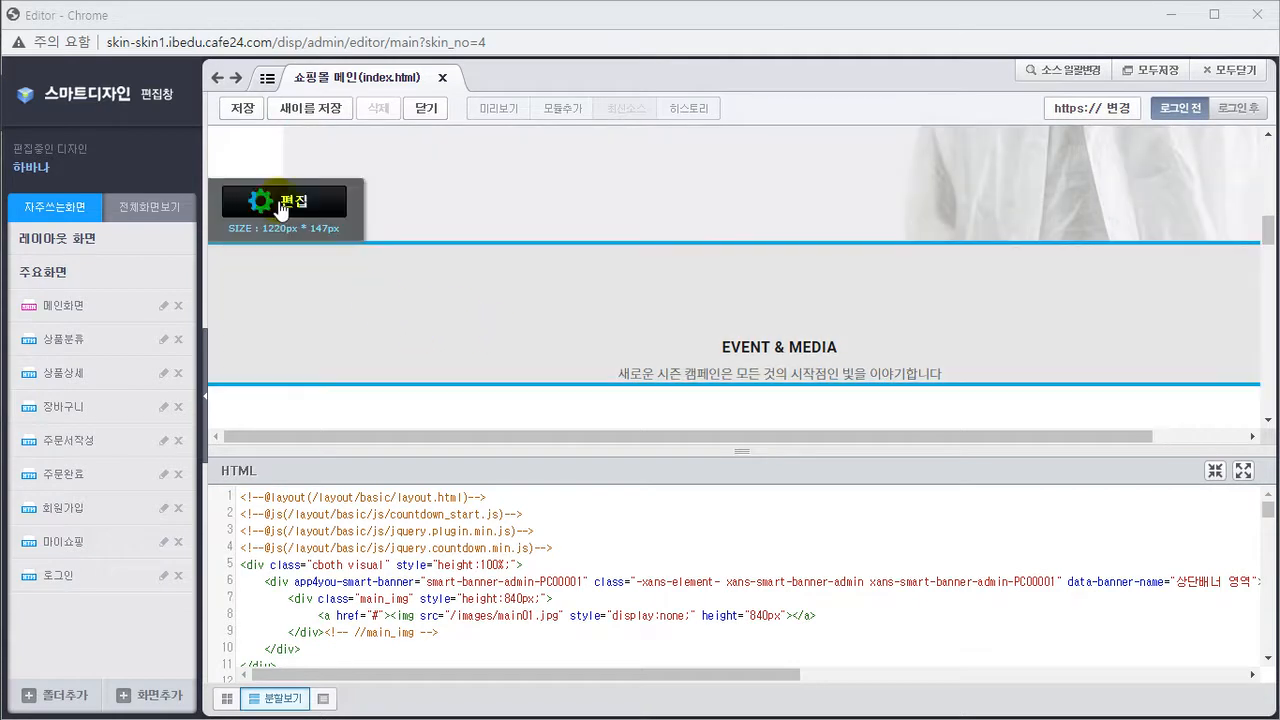
left_click(588, 310)
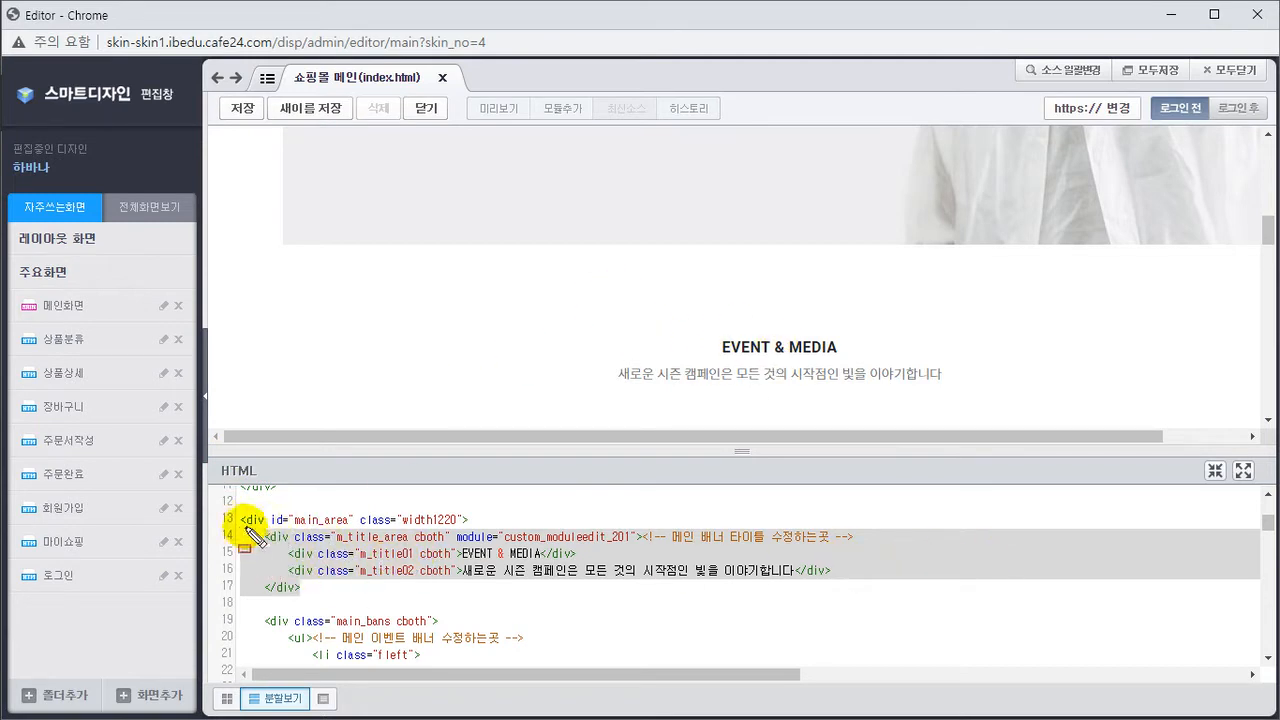
mouse_move(238, 521)
left_mouse_down()
mouse_move(371, 586)
mouse_move(857, 614)
mouse_move(886, 600)
left_mouse_up()
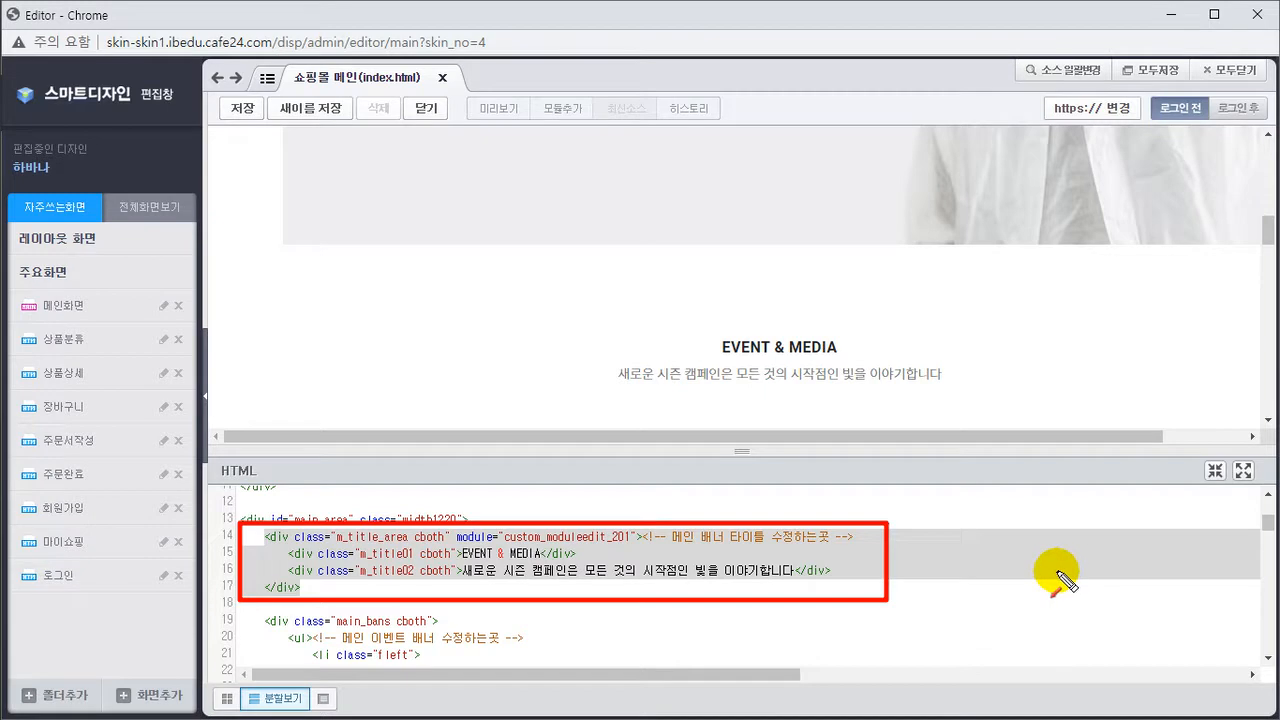
left_click_drag(1022, 539, 1056, 516)
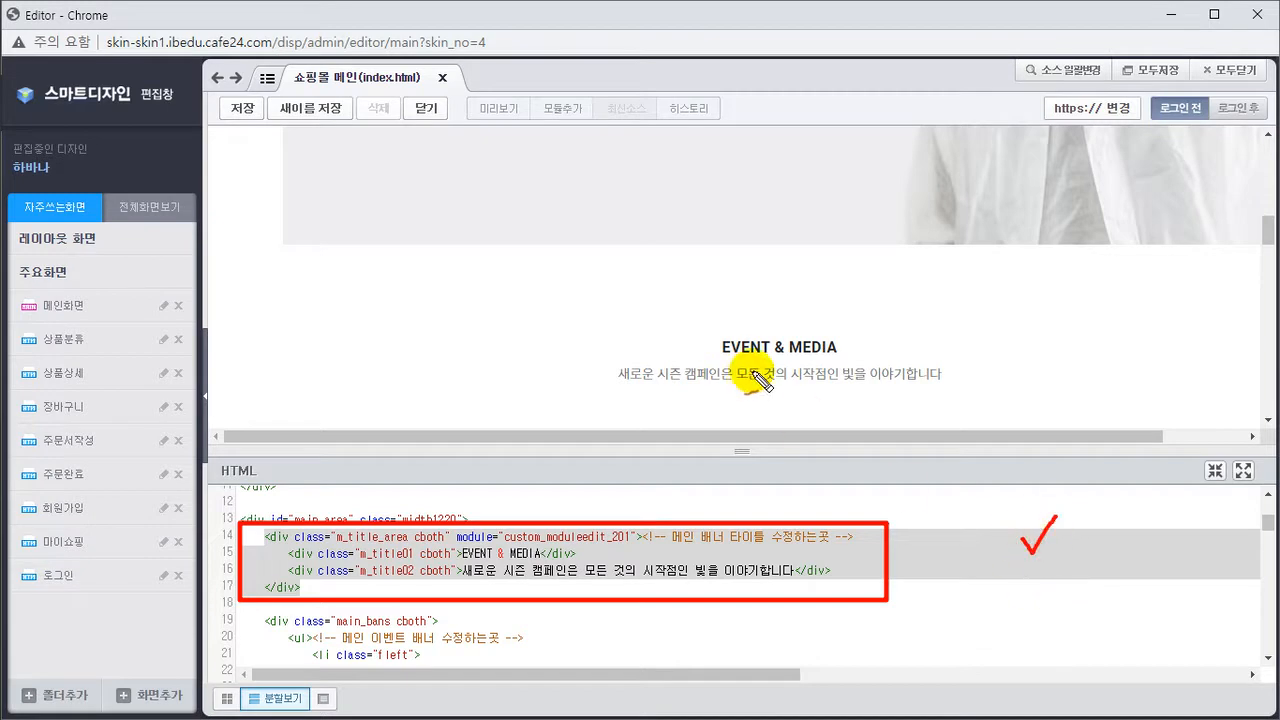
mouse_move(250, 290)
left_mouse_down()
mouse_move(589, 366)
mouse_move(1261, 404)
left_mouse_up()
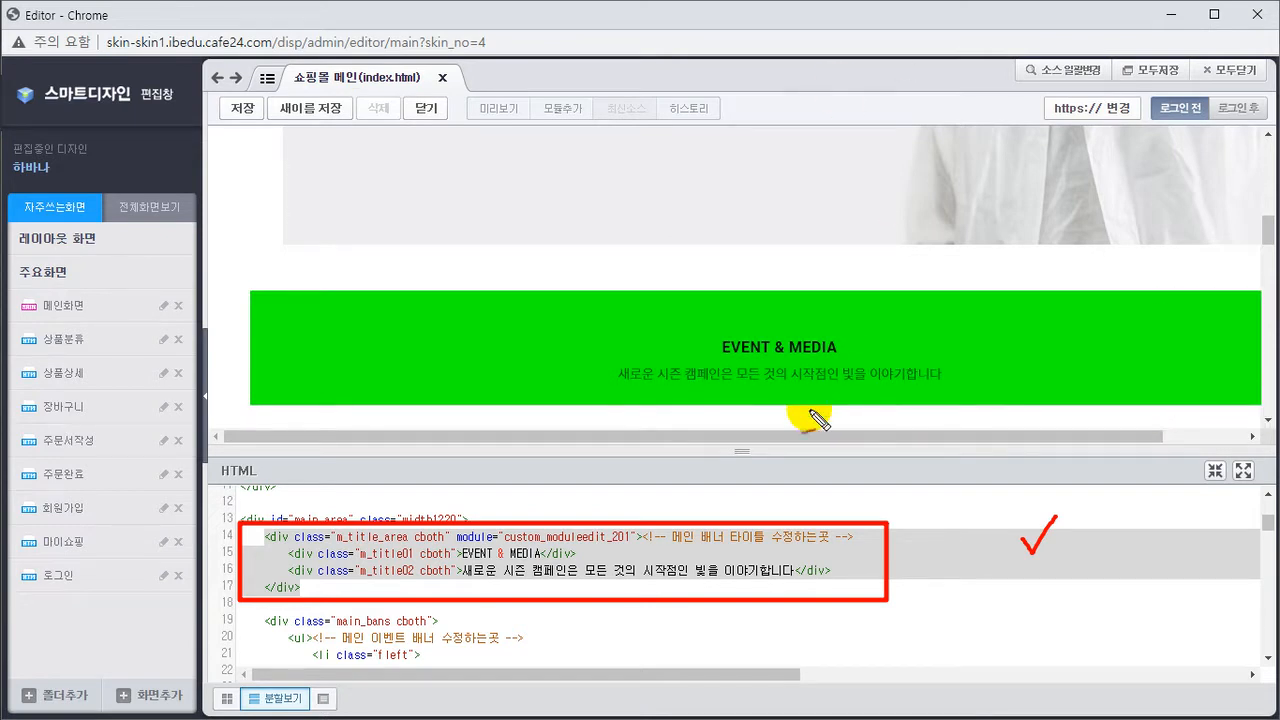
mouse_move(810, 410)
left_mouse_down()
mouse_move(808, 468)
mouse_move(693, 494)
left_mouse_up()
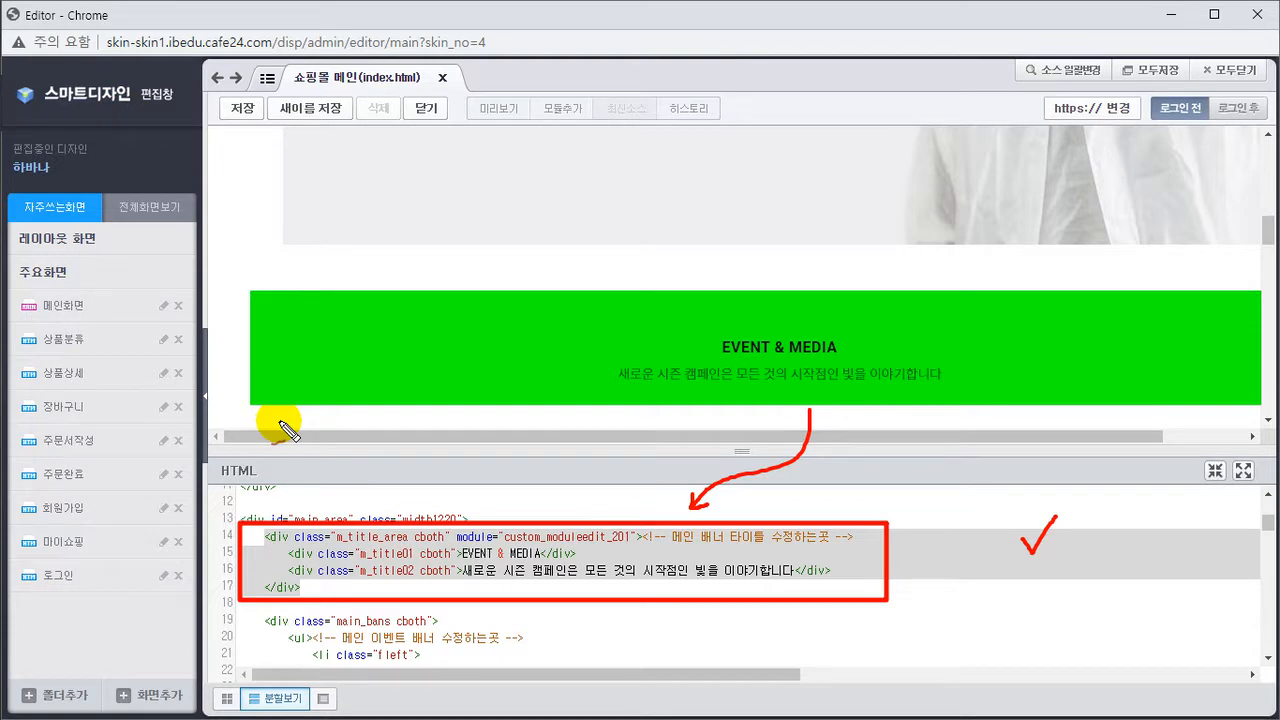
left_click_drag(262, 463, 290, 452)
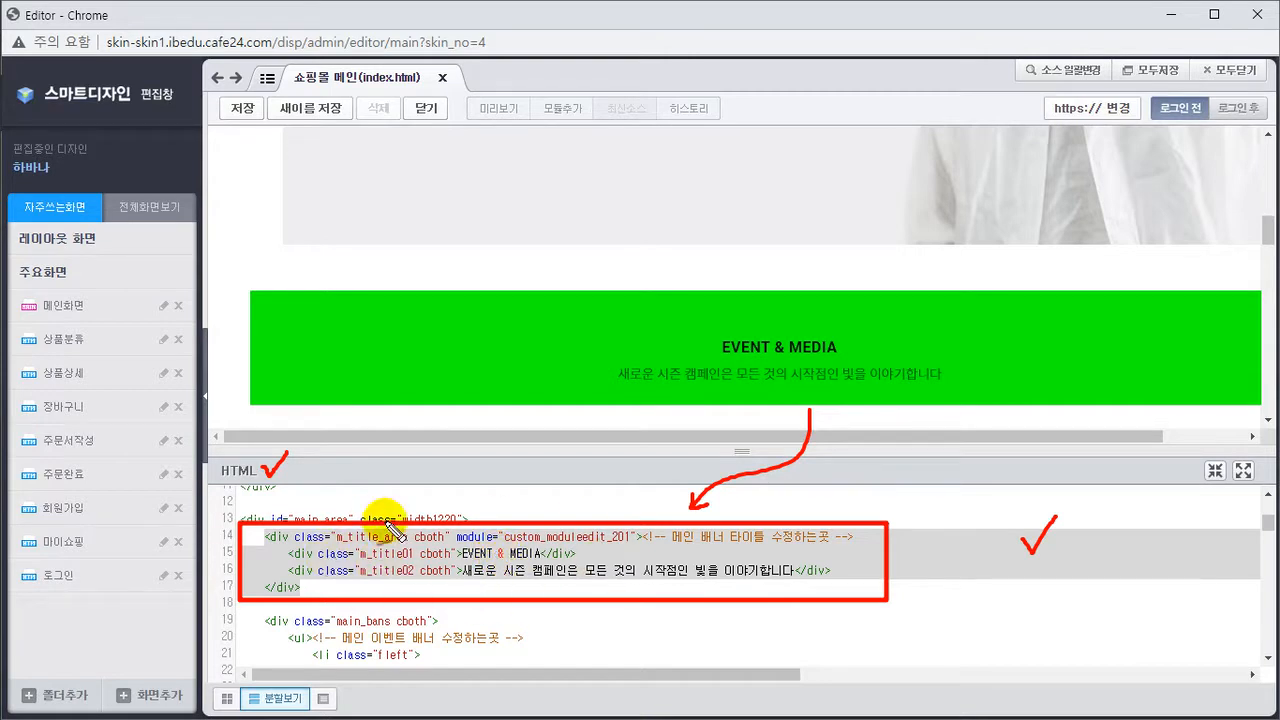
left_click(541, 505)
left_click_drag(541, 506, 564, 489)
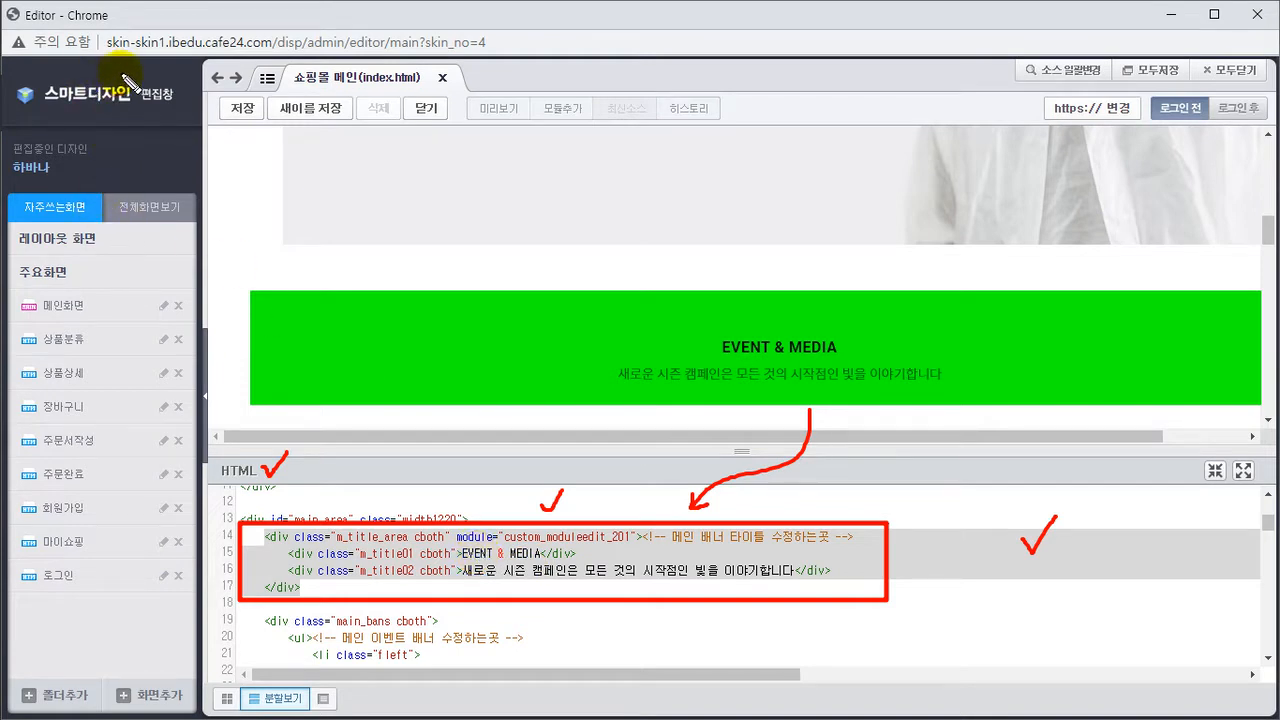
left_click_drag(120, 62, 138, 54)
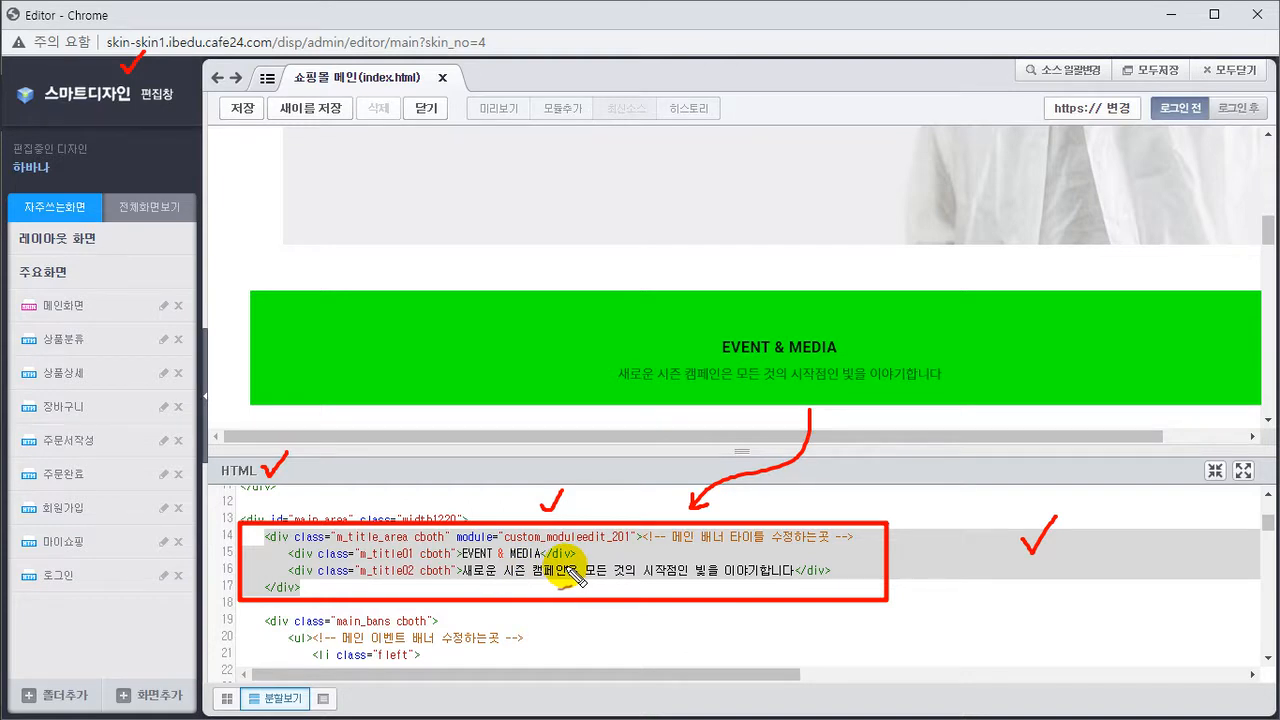
key("Escape")
Step: Replace the word EVENT with "Welcome" in the m_title01 heading of the main page HTML
mouse_move(791, 350)
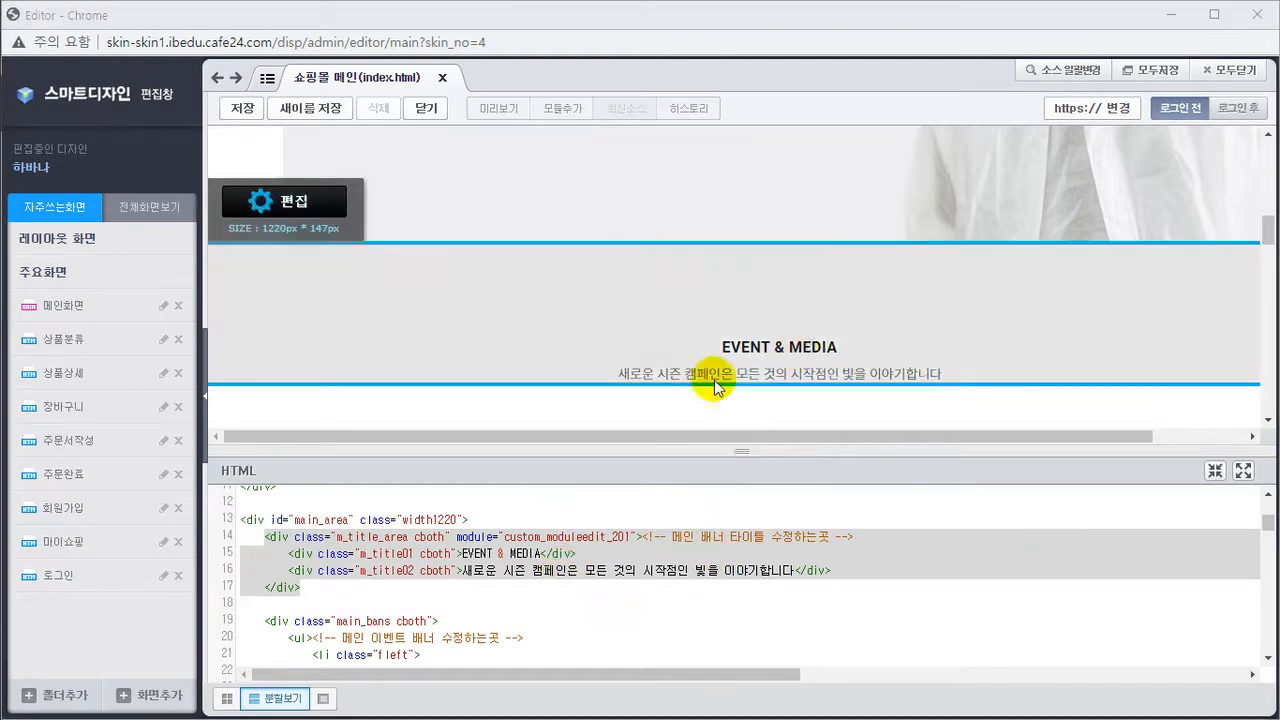
left_click(469, 554)
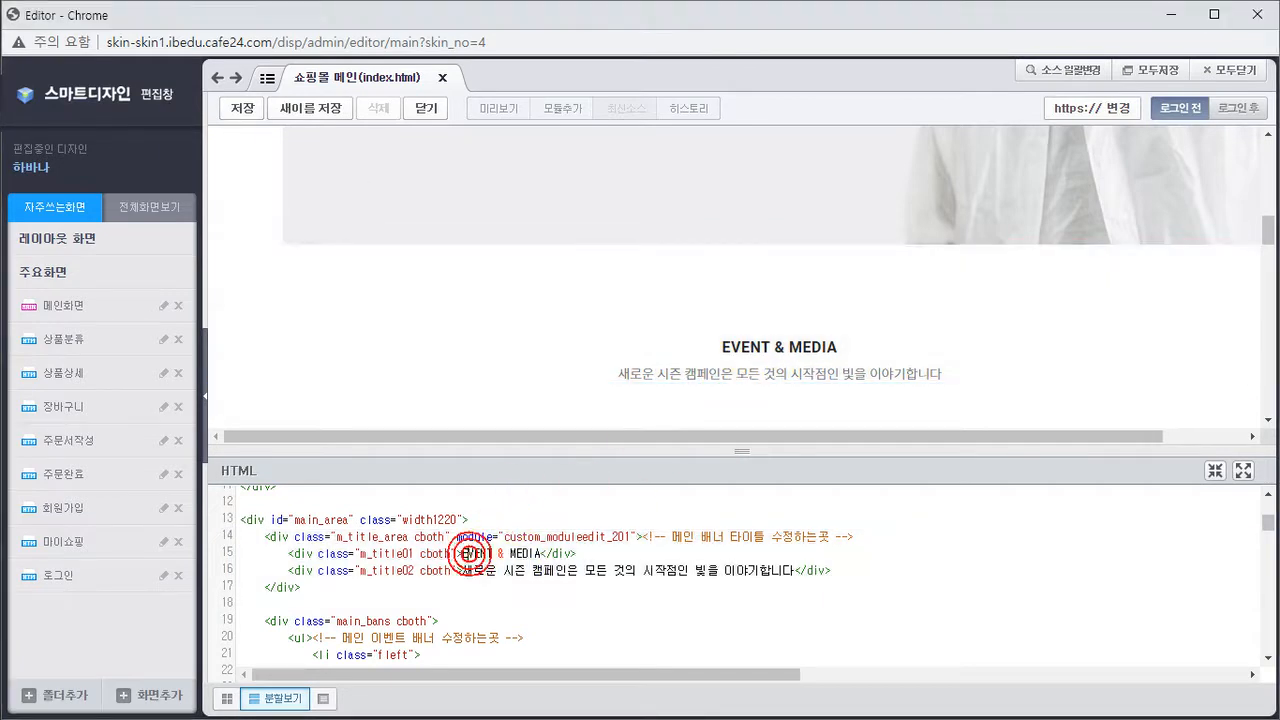
key("Delete")
key("Delete")
key("Delete")
key("Delete")
key("Delete")
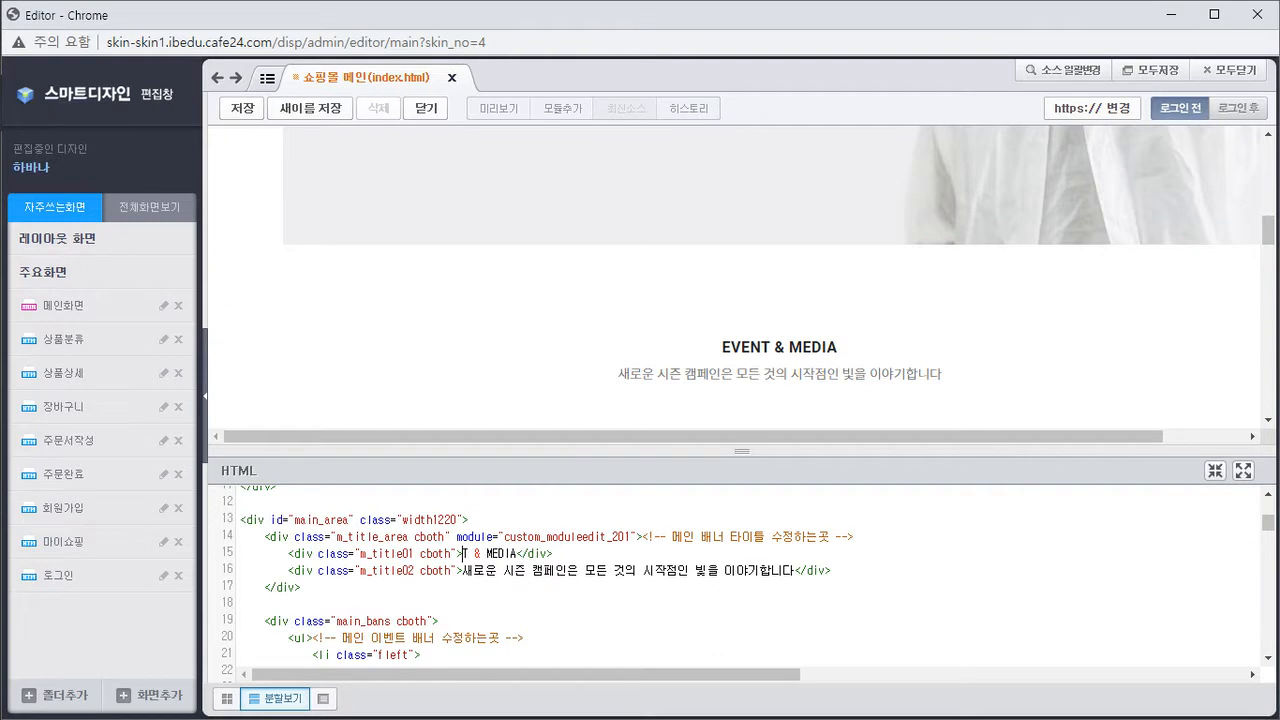
type("ㅂ")
key("BackSpace")
type("Welcome")
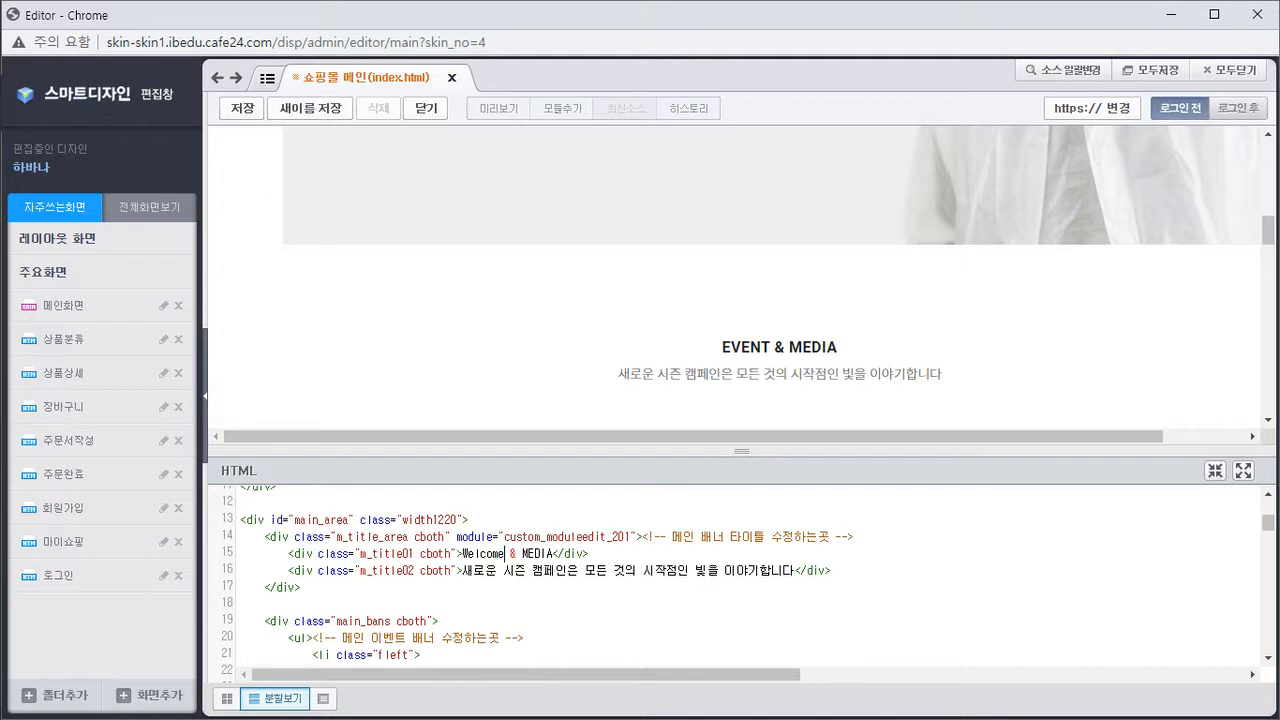
Step: Replace the opening word 새로운 with "지난" in the m_title02 subtitle of the HTML
key("Left")
key("Delete")
key("Delete")
key("Delete")
key("Delete")
key("Delete")
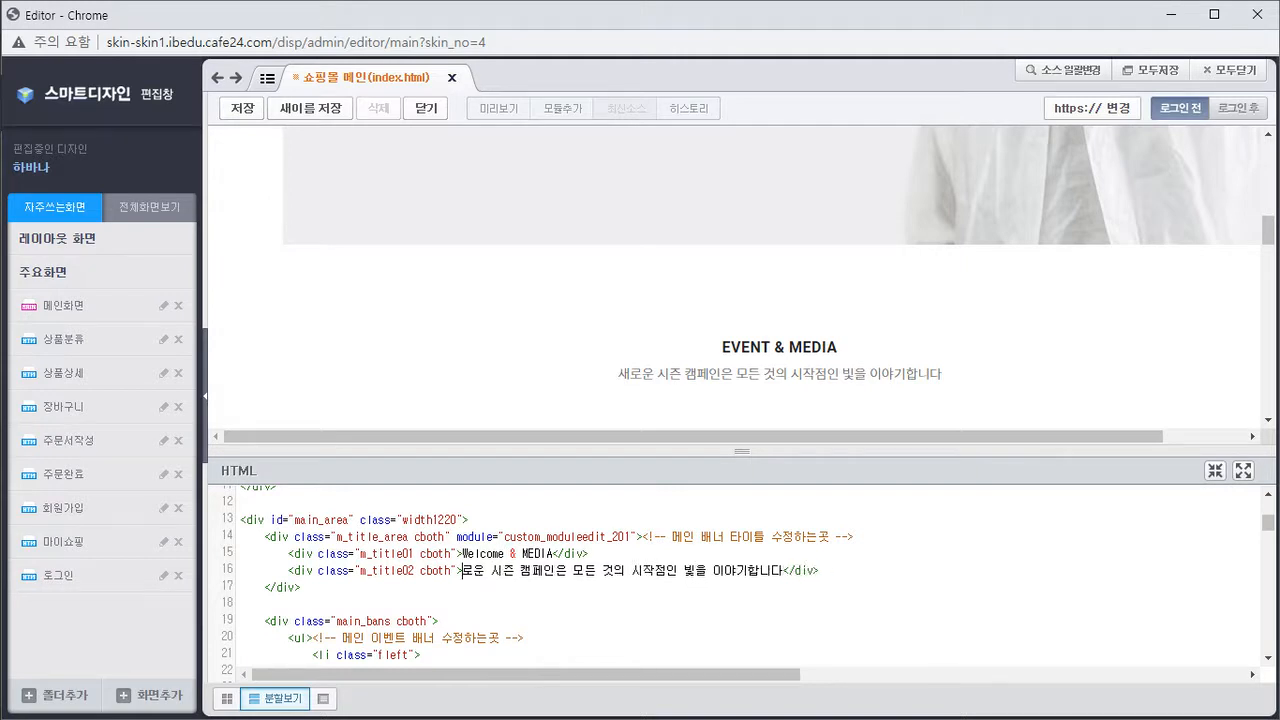
type("스")
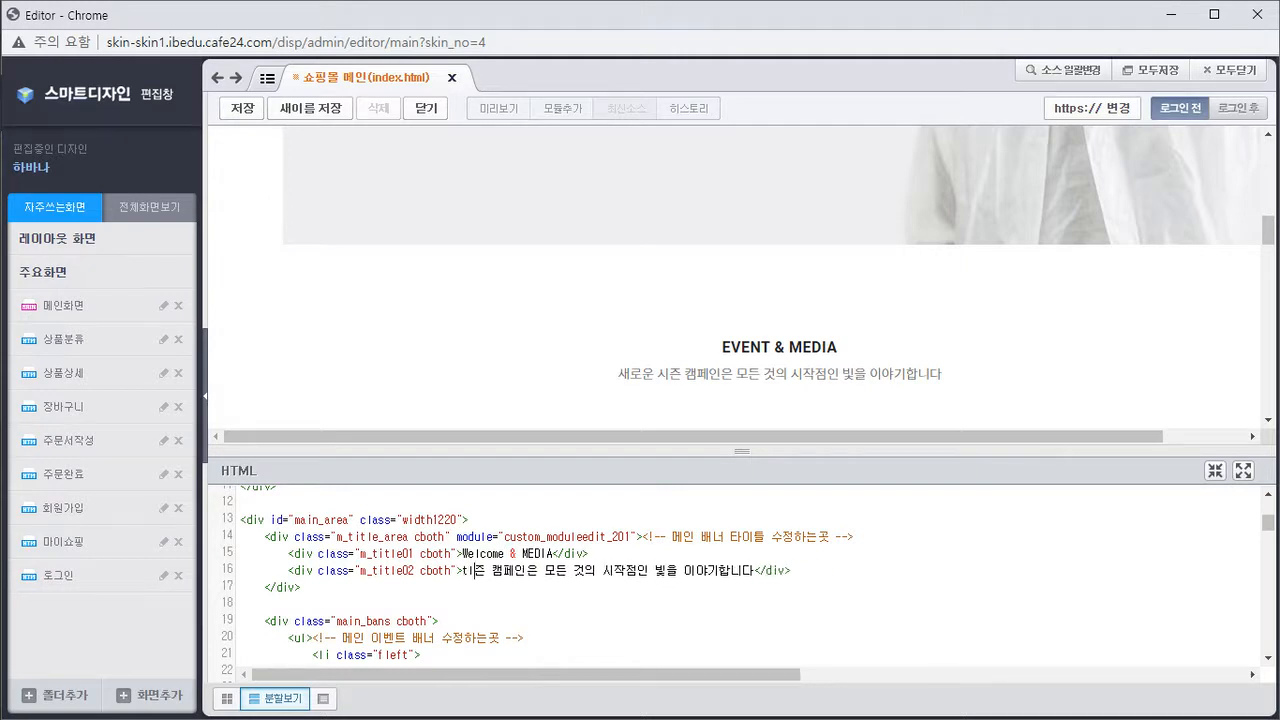
type("지난 시")
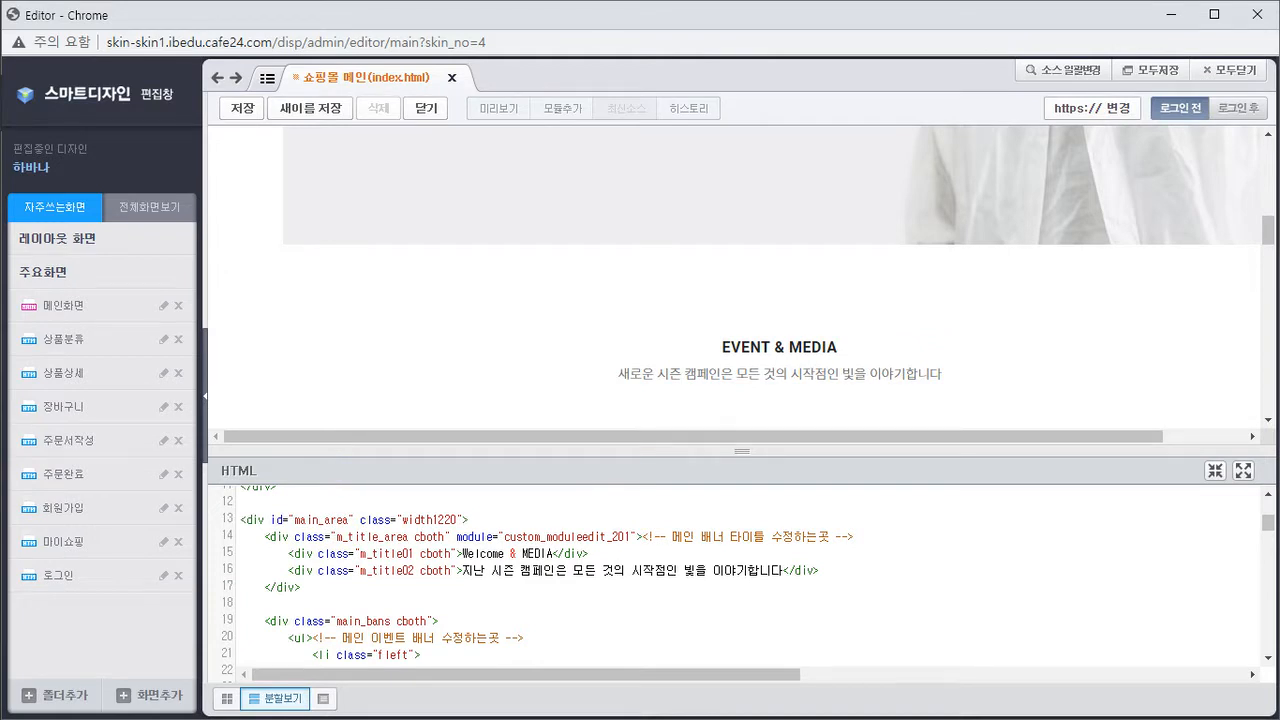
Step: Switch back to the Cafe24 admin window with the design storage list
key("alt+Tab")
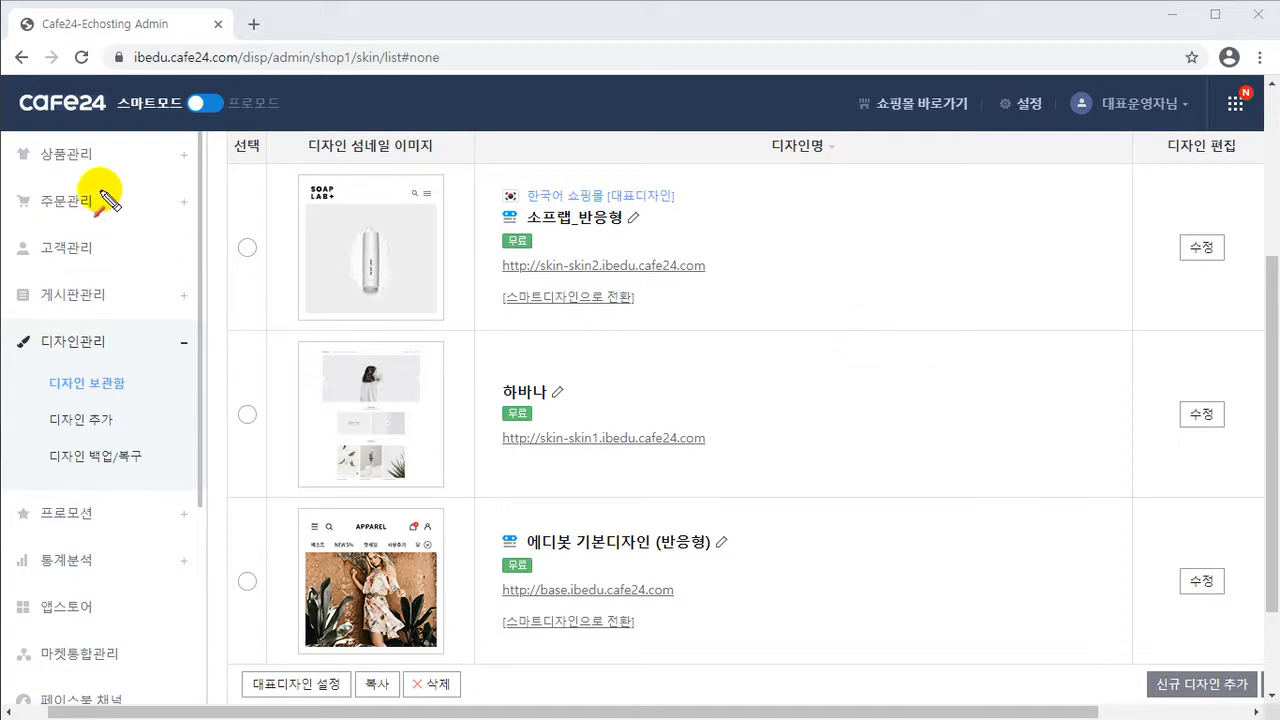
left_click_drag(132, 180, 104, 123)
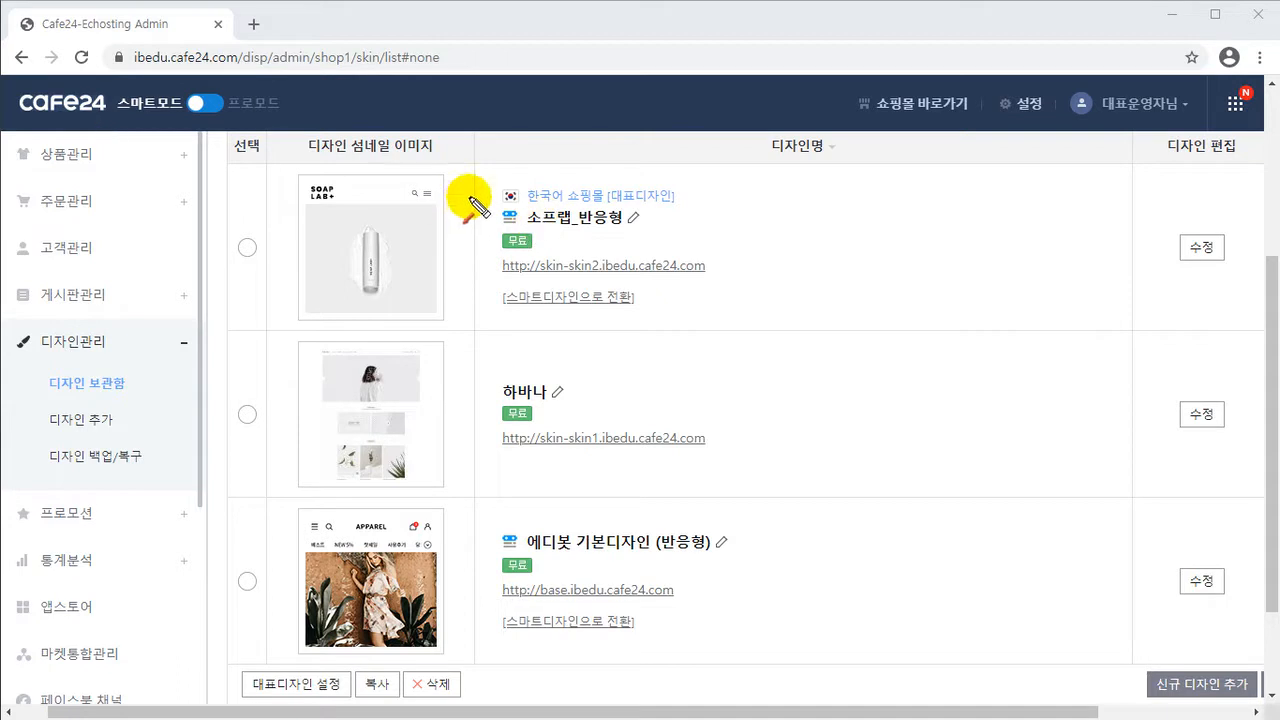
left_click_drag(458, 166, 497, 207)
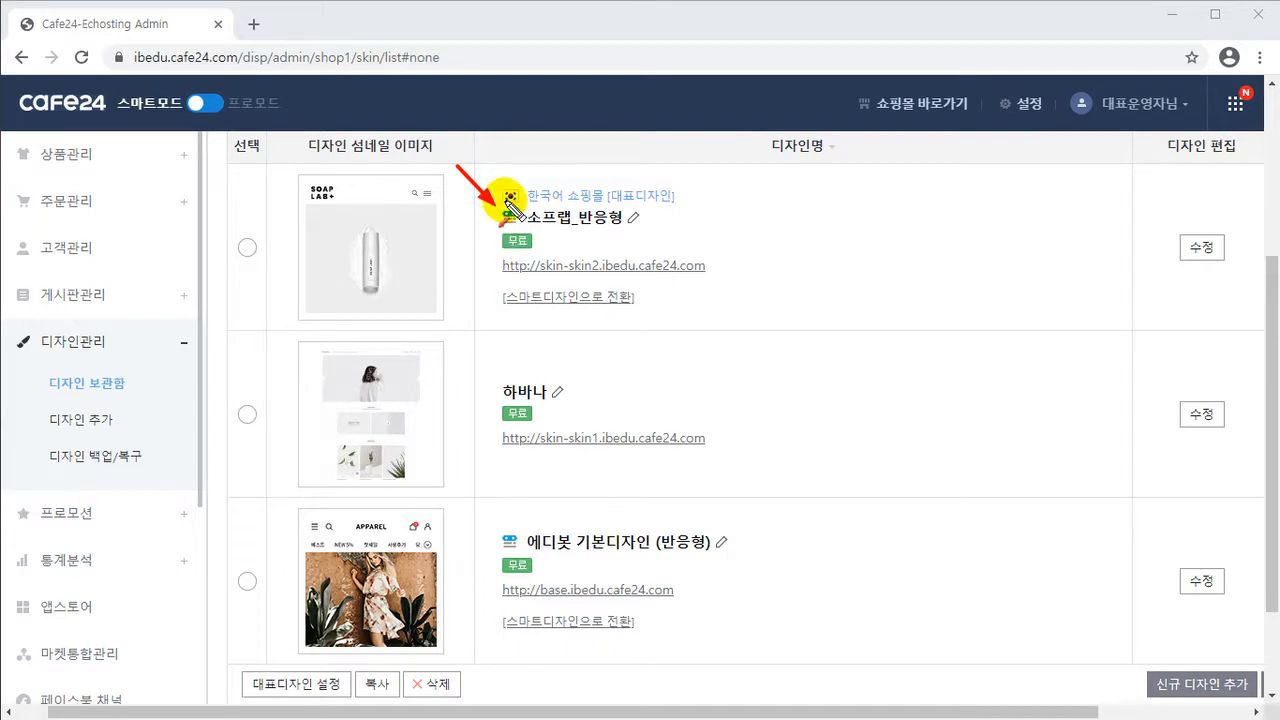
left_click_drag(461, 495, 500, 529)
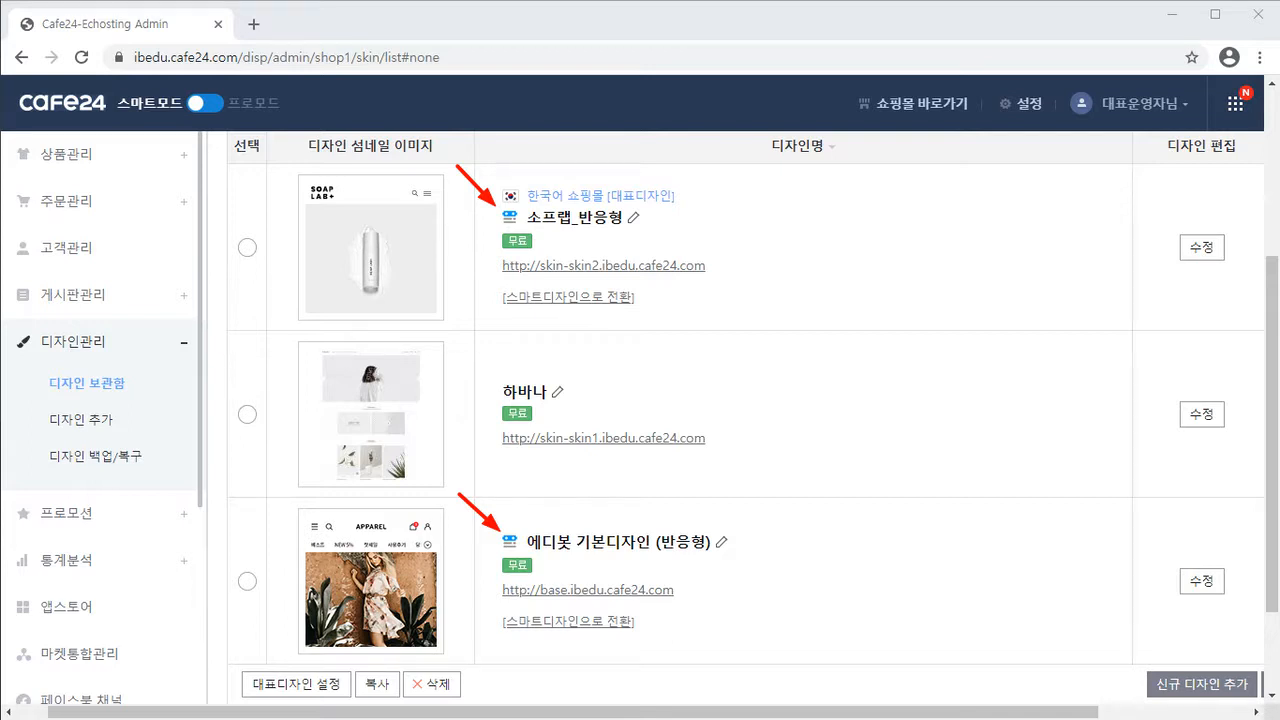
left_click_drag(603, 283, 610, 272)
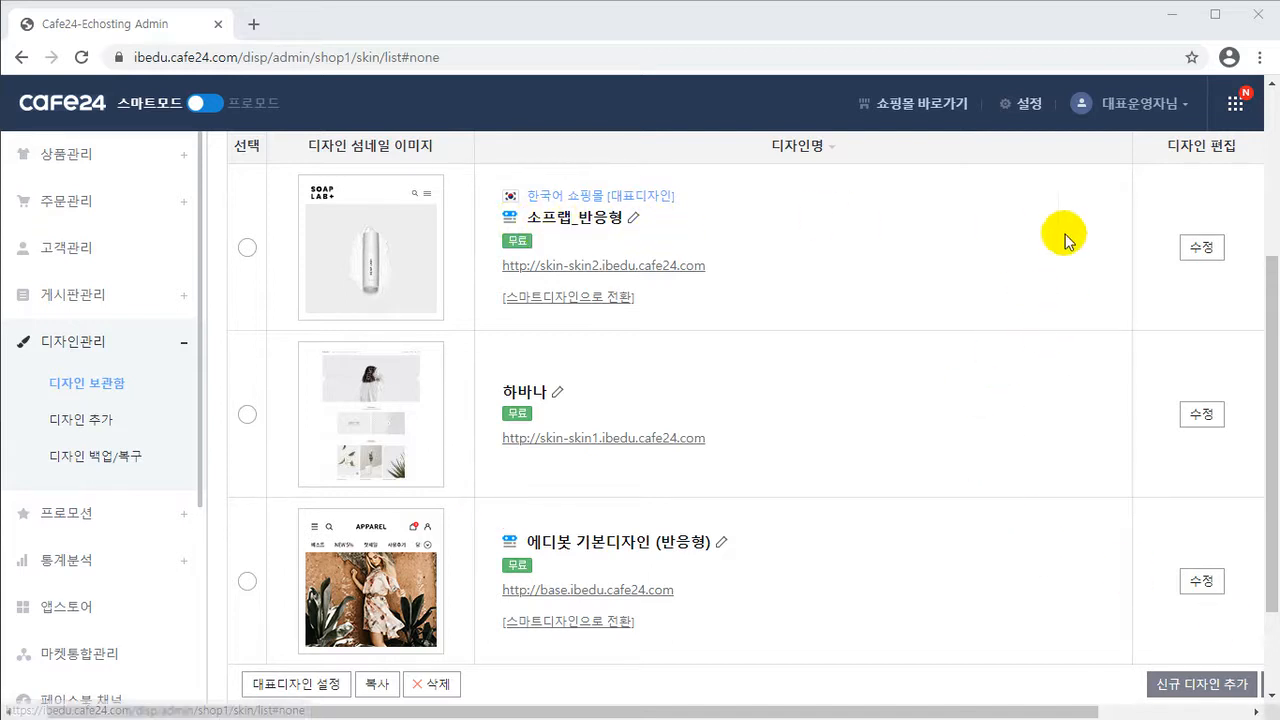
Step: Open the 소프랩_반응형 design for editing and close the guide overlay of the 에디봇 디자인 editor
left_click(1203, 250)
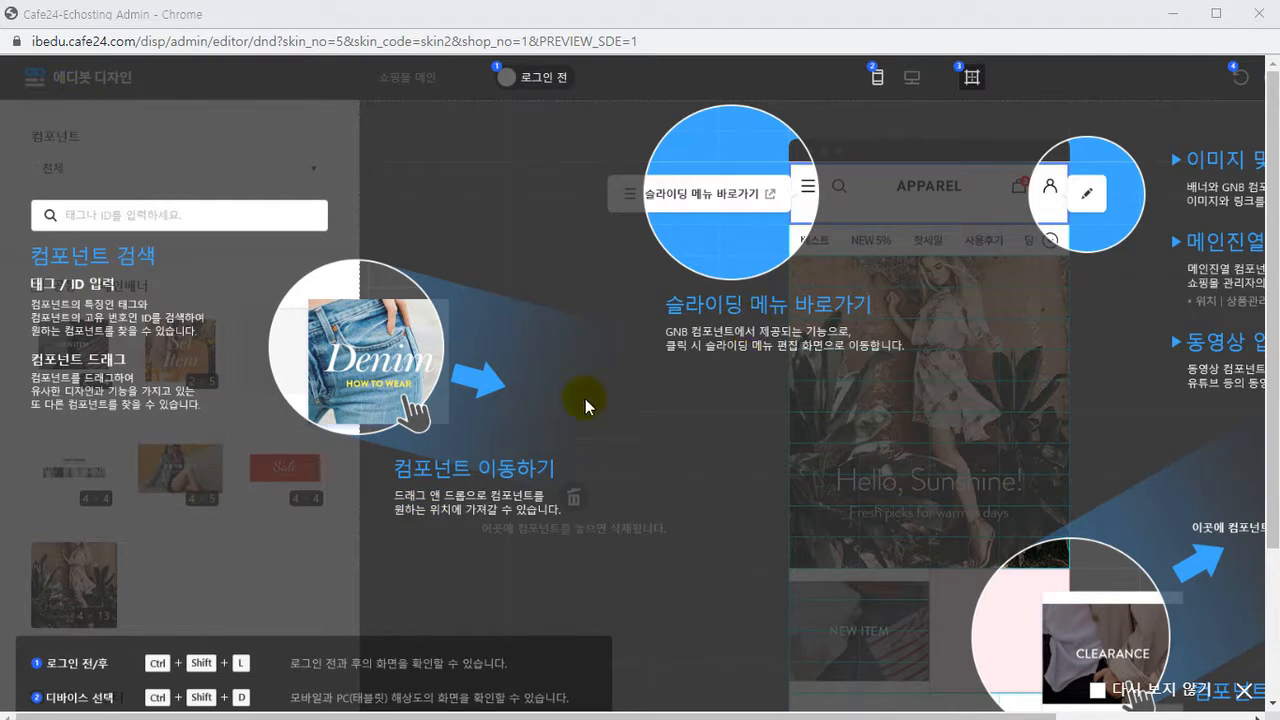
left_click(490, 393)
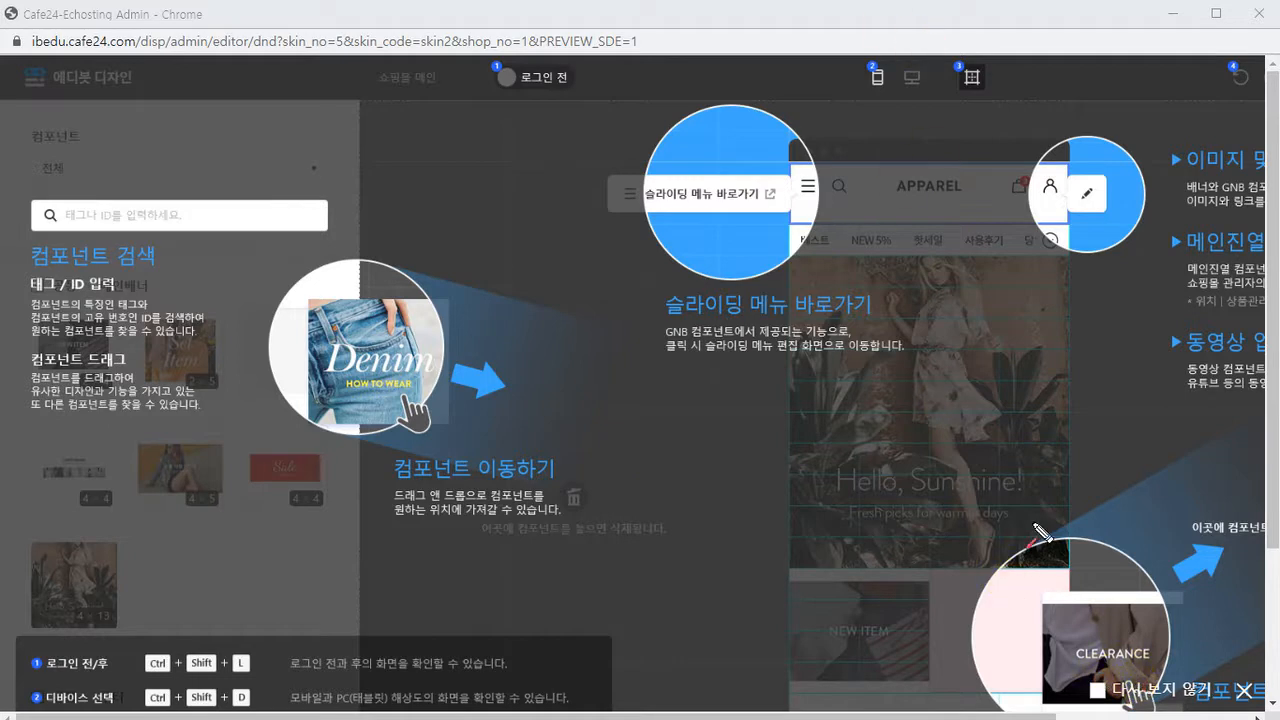
left_click_drag(918, 510, 1078, 703)
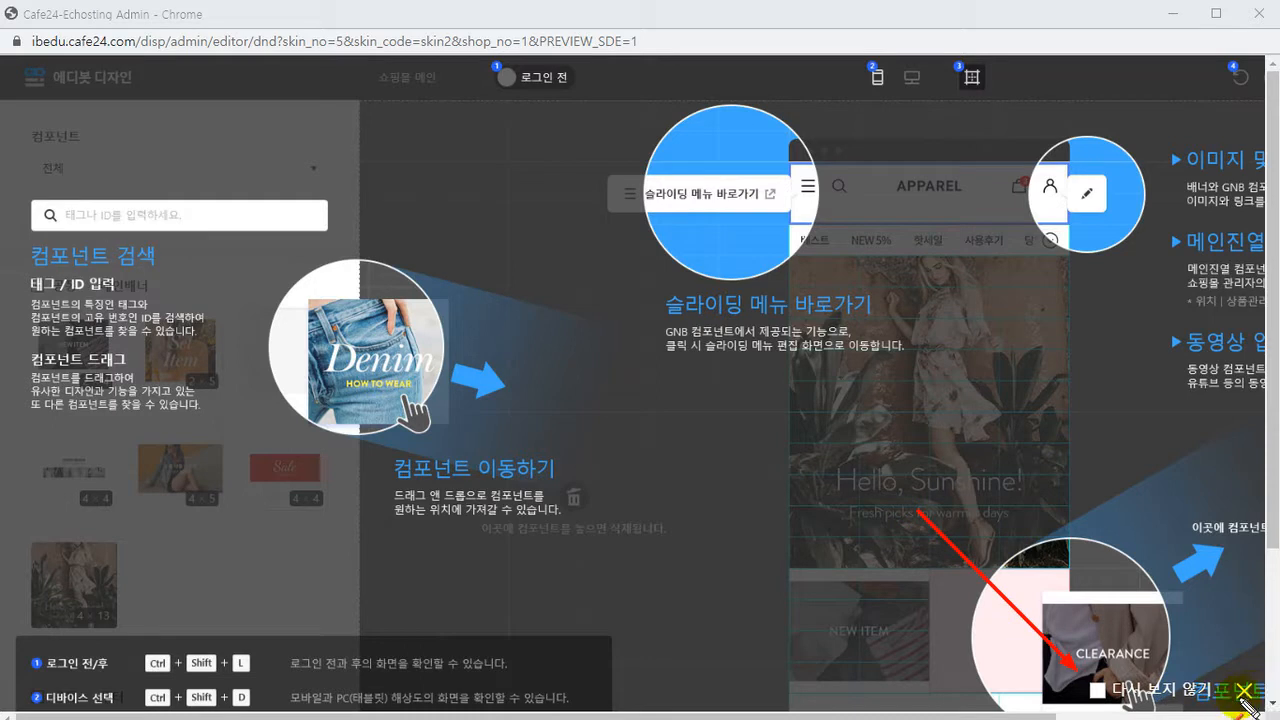
left_click(1118, 692)
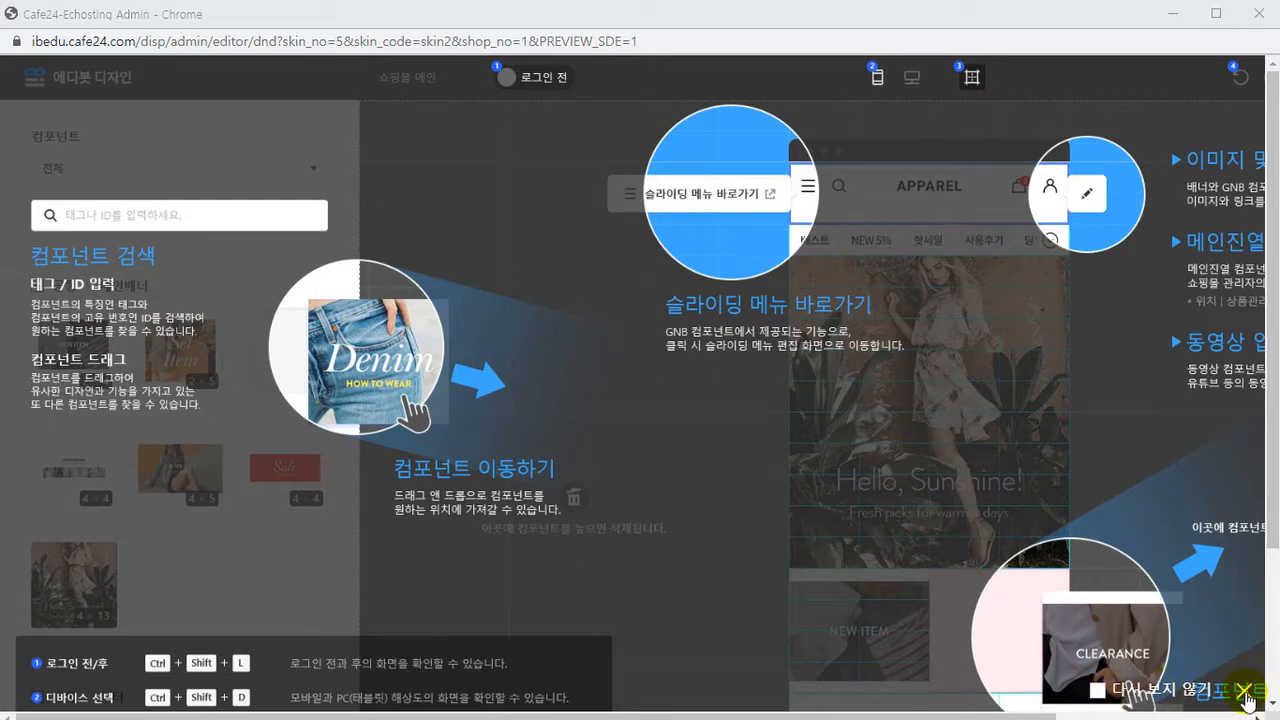
left_click(1244, 692)
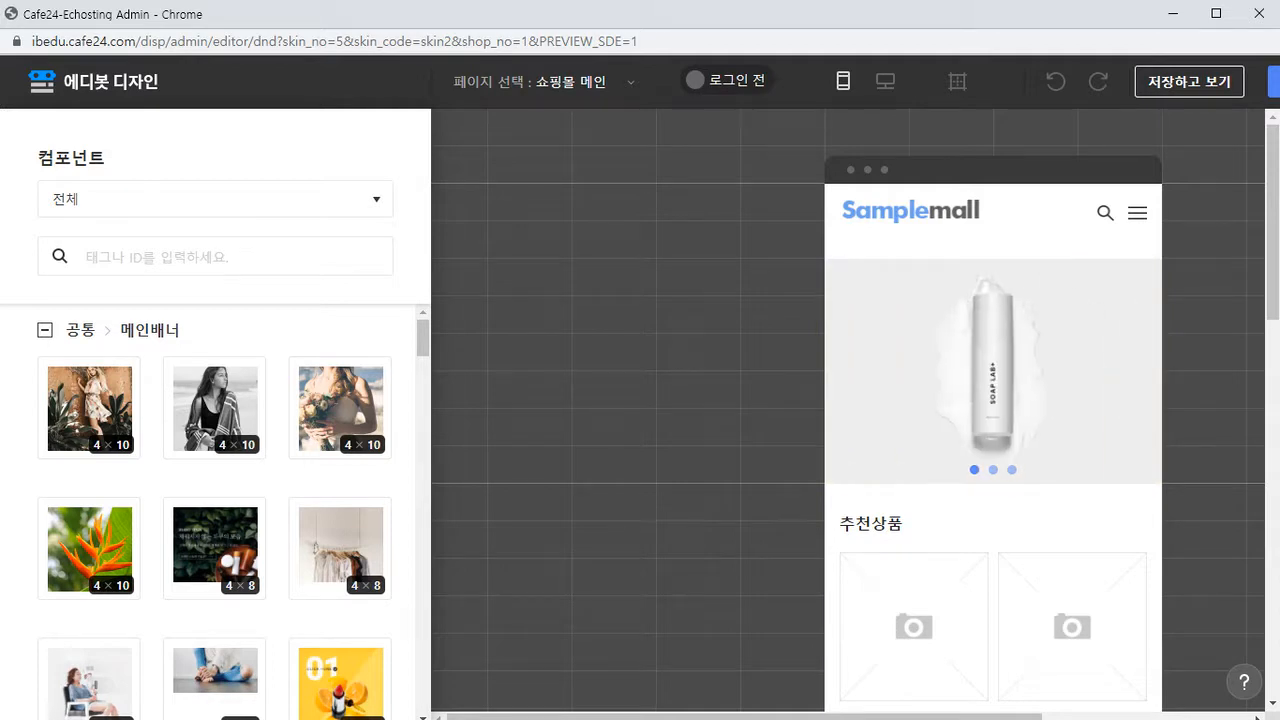
Step: Browse the component library through the 서브배너 section to examine the available banner components
left_click_drag(421, 336, 398, 490)
scroll(396, 490, "down", 5)
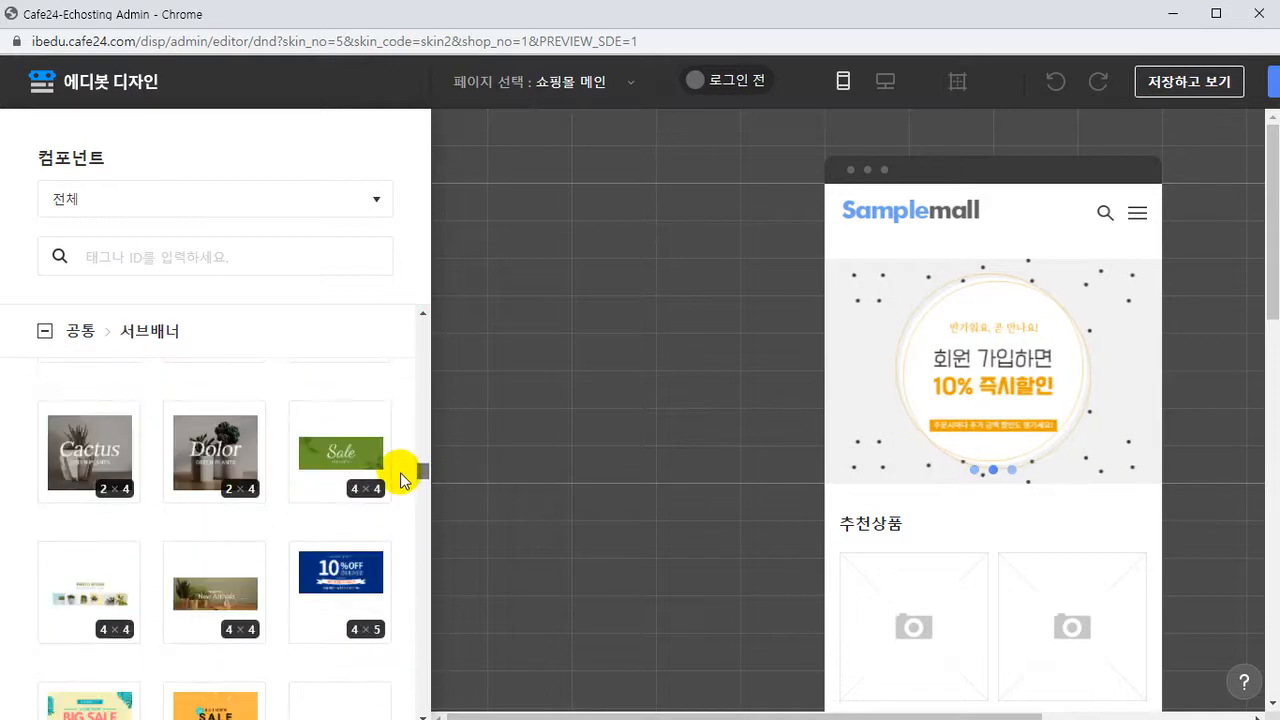
scroll(289, 531, "down", 3)
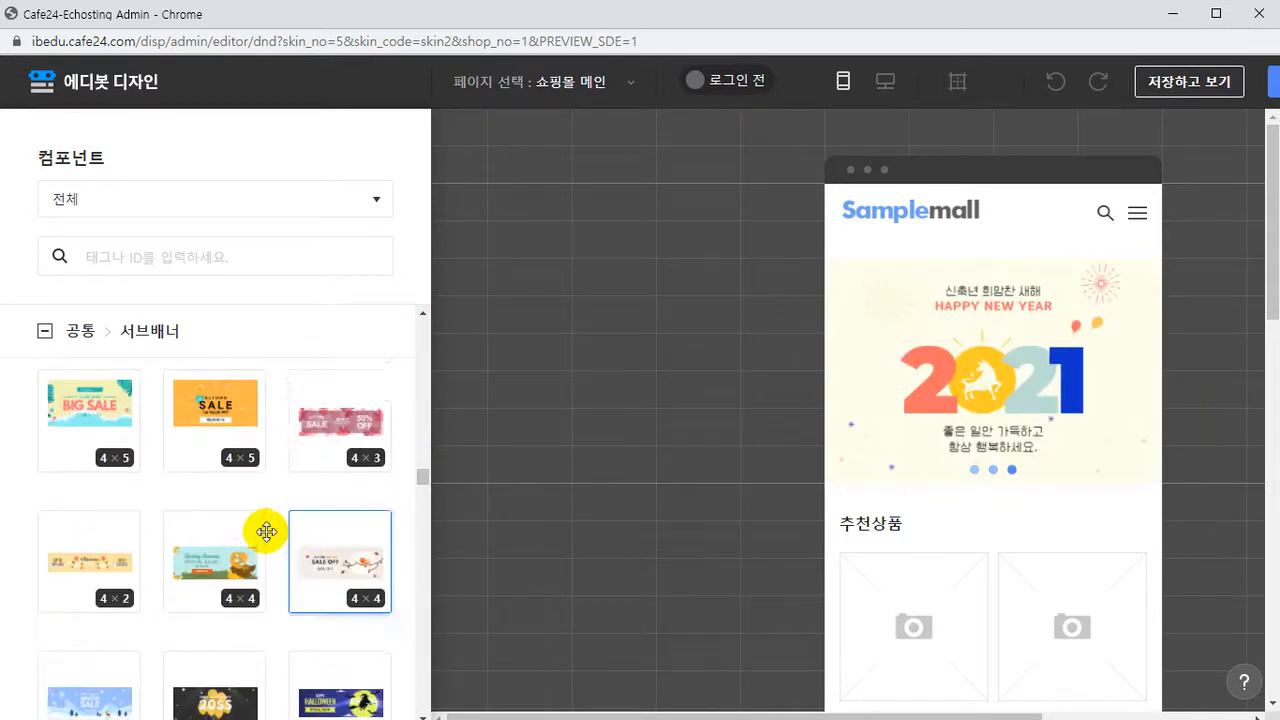
mouse_move(974, 353)
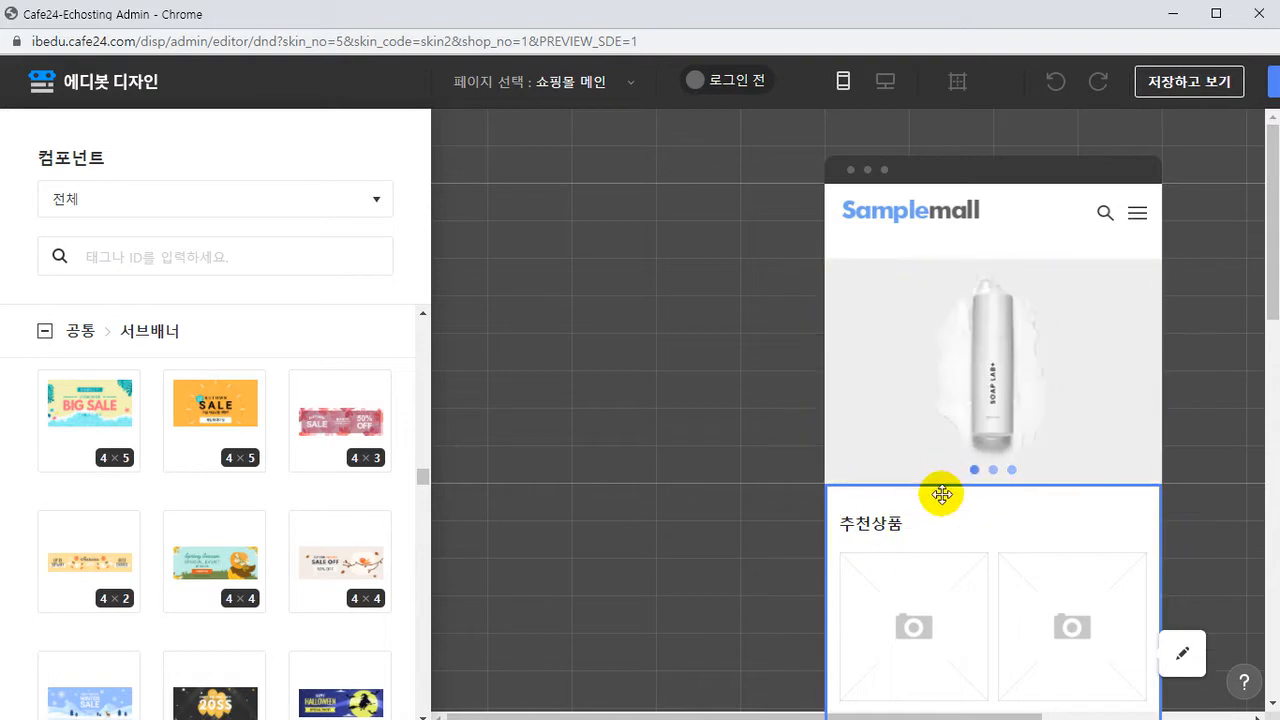
left_click_drag(1271, 229, 1262, 325)
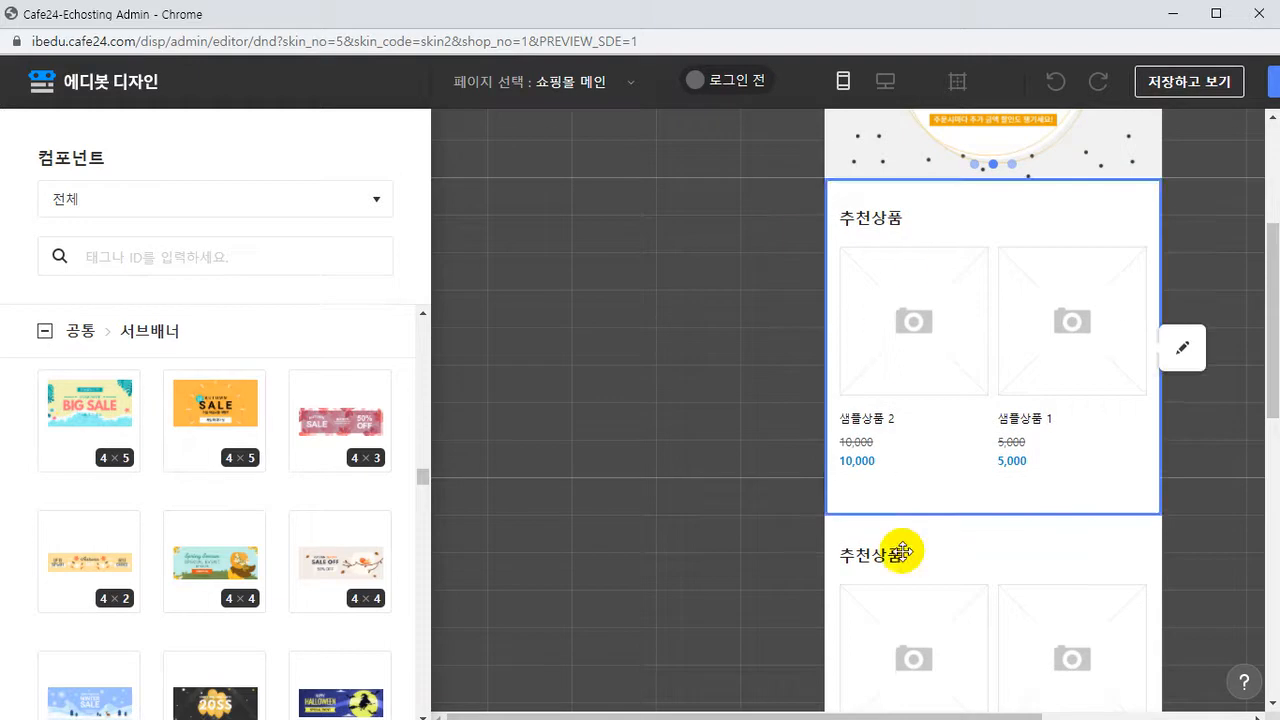
scroll(756, 440, "up", 2)
scroll(756, 440, "up", 1)
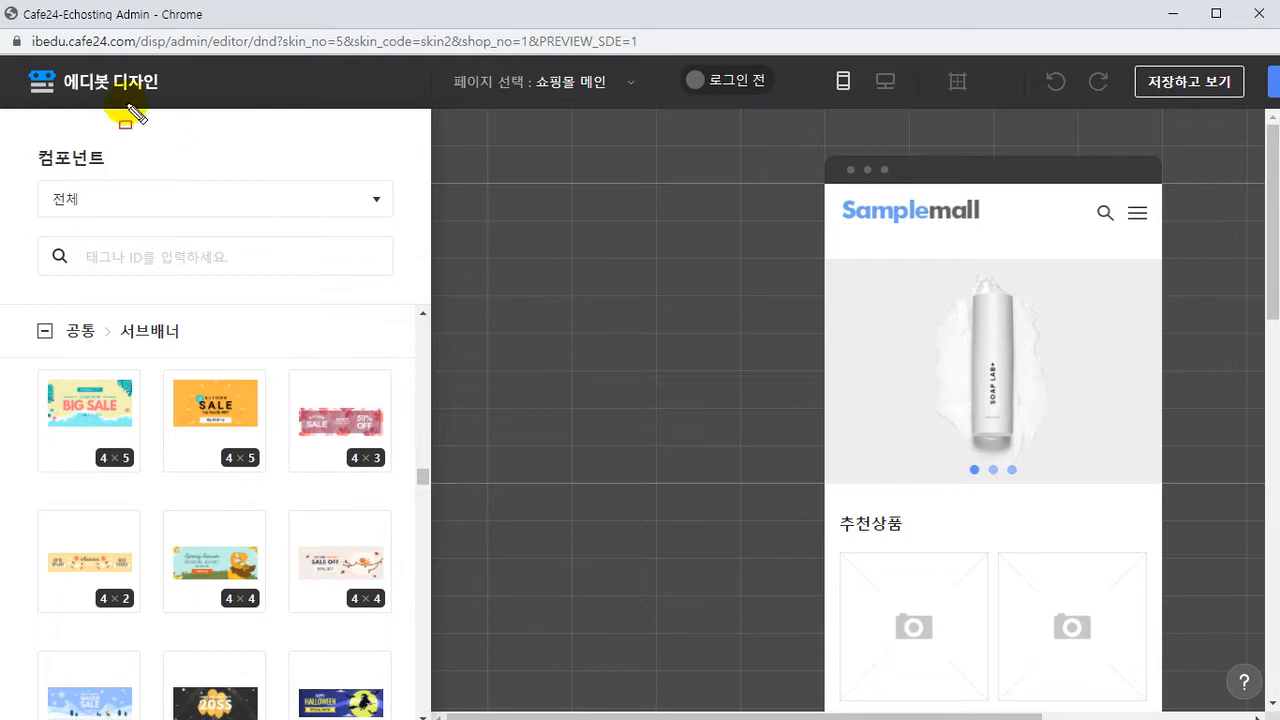
mouse_move(6, 58)
left_mouse_down()
mouse_move(518, 100)
mouse_move(1260, 108)
left_mouse_up()
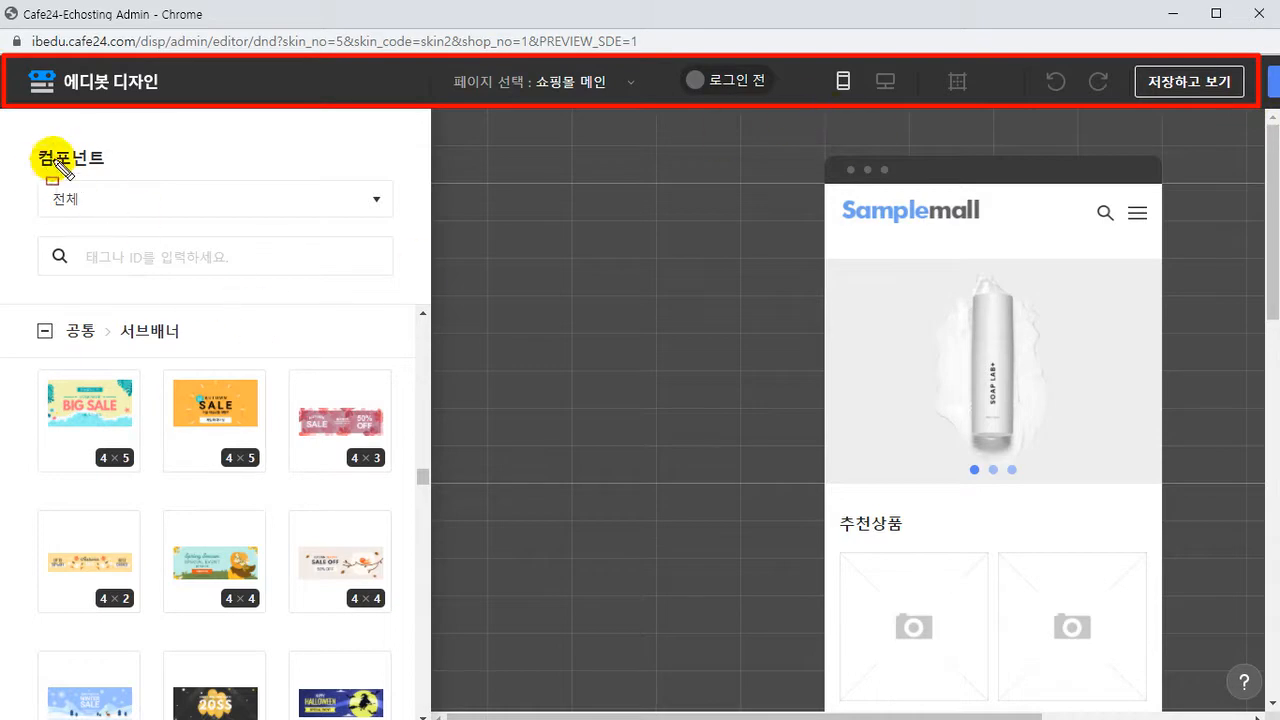
mouse_move(5, 118)
left_mouse_down()
mouse_move(382, 608)
mouse_move(408, 662)
mouse_move(417, 337)
mouse_move(430, 295)
left_mouse_up()
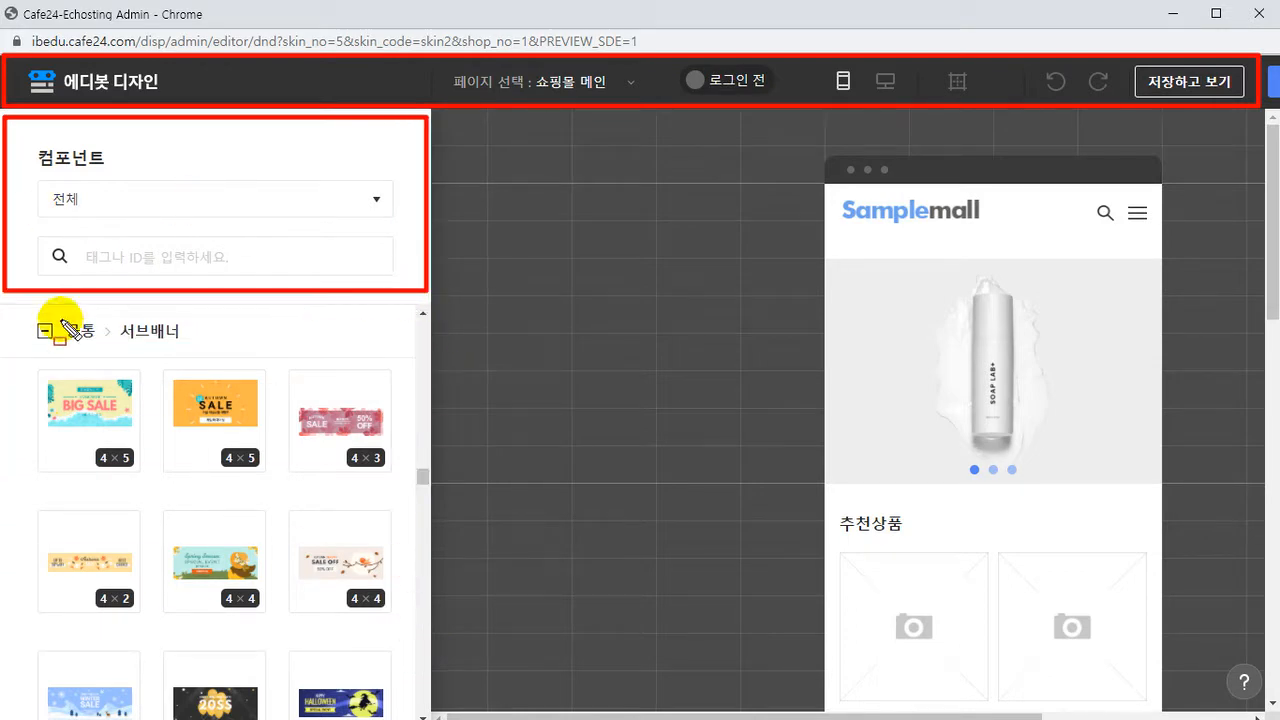
mouse_move(6, 306)
left_mouse_down()
mouse_move(366, 634)
mouse_move(430, 716)
left_mouse_up()
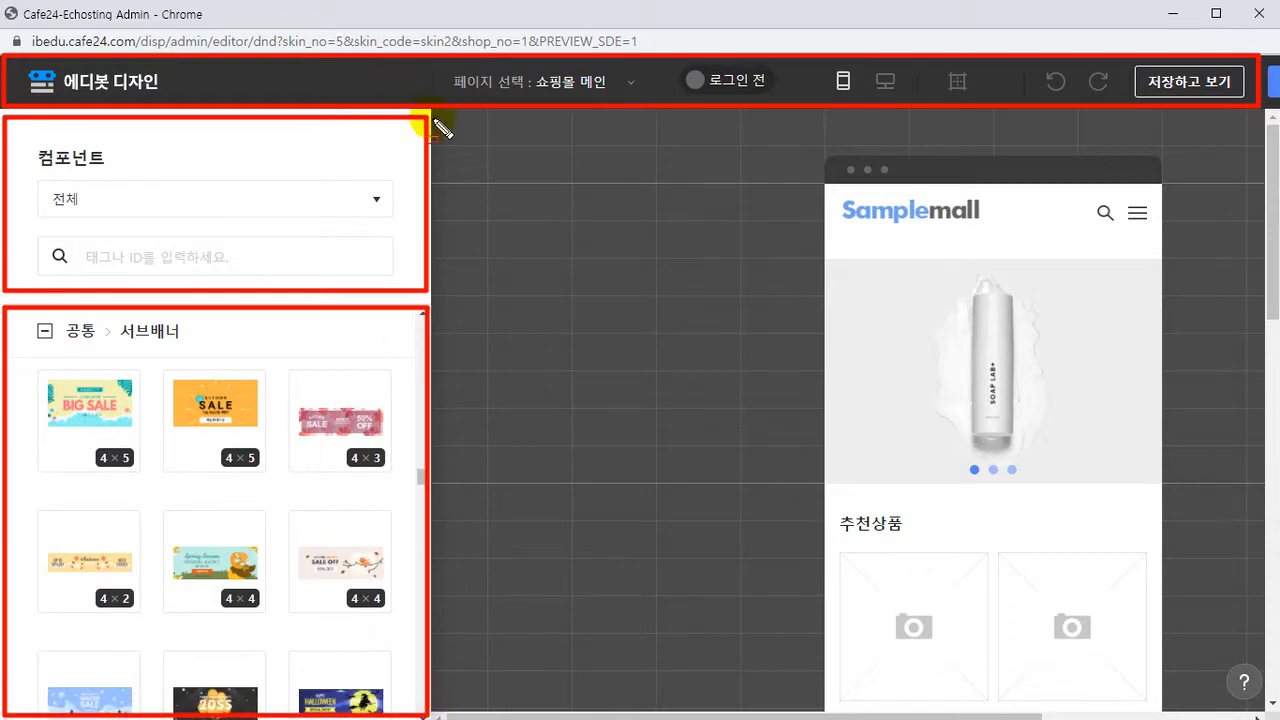
mouse_move(436, 117)
left_mouse_down()
mouse_move(920, 377)
mouse_move(1264, 716)
left_mouse_up()
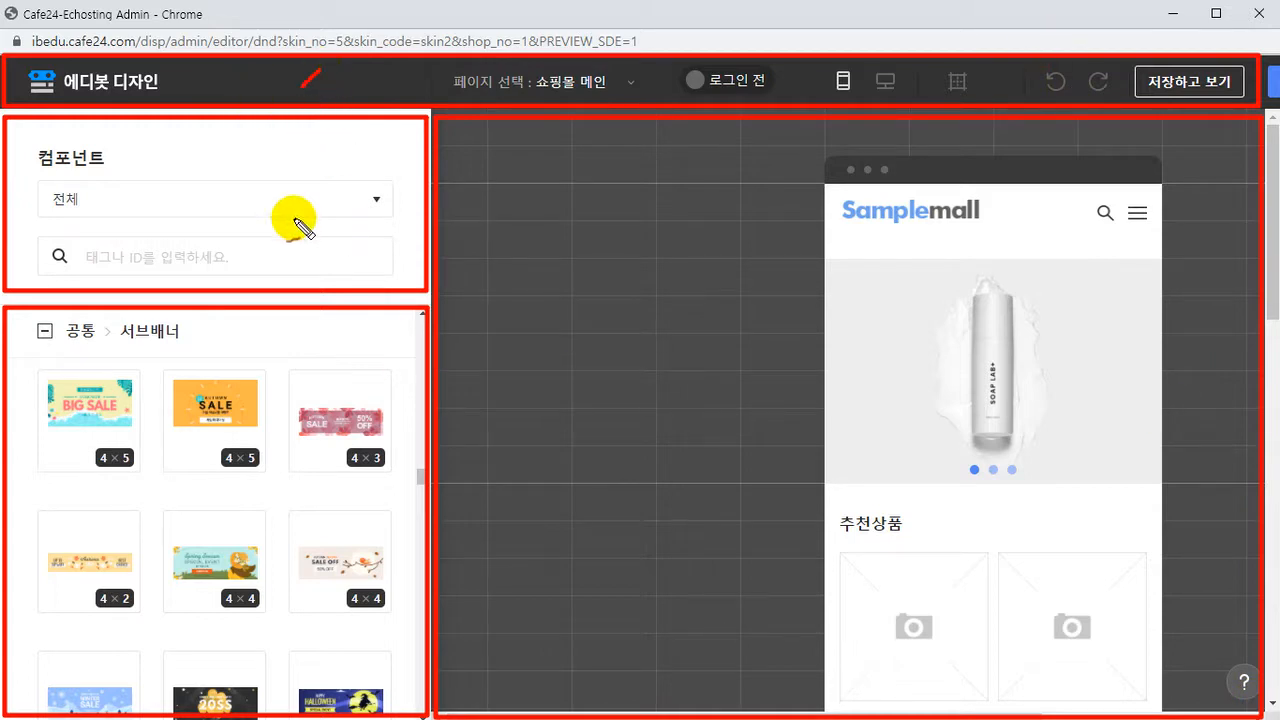
left_click_drag(122, 153, 140, 171)
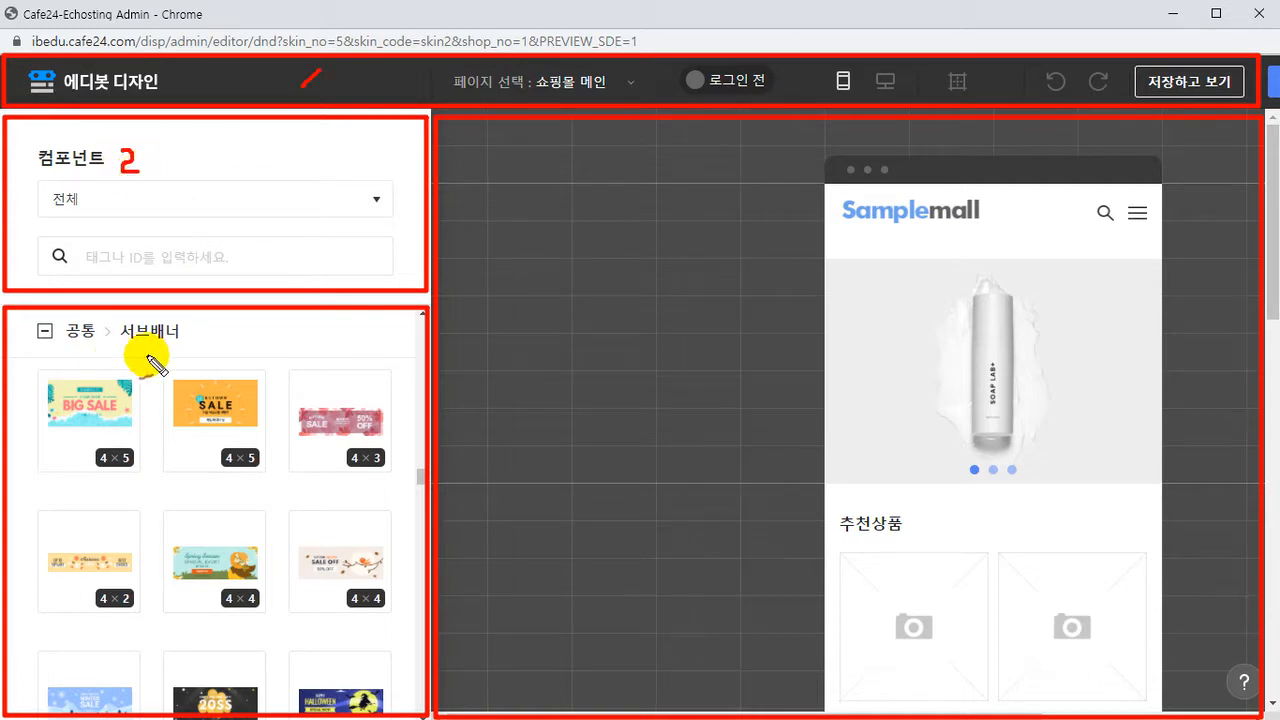
left_click_drag(200, 331, 205, 351)
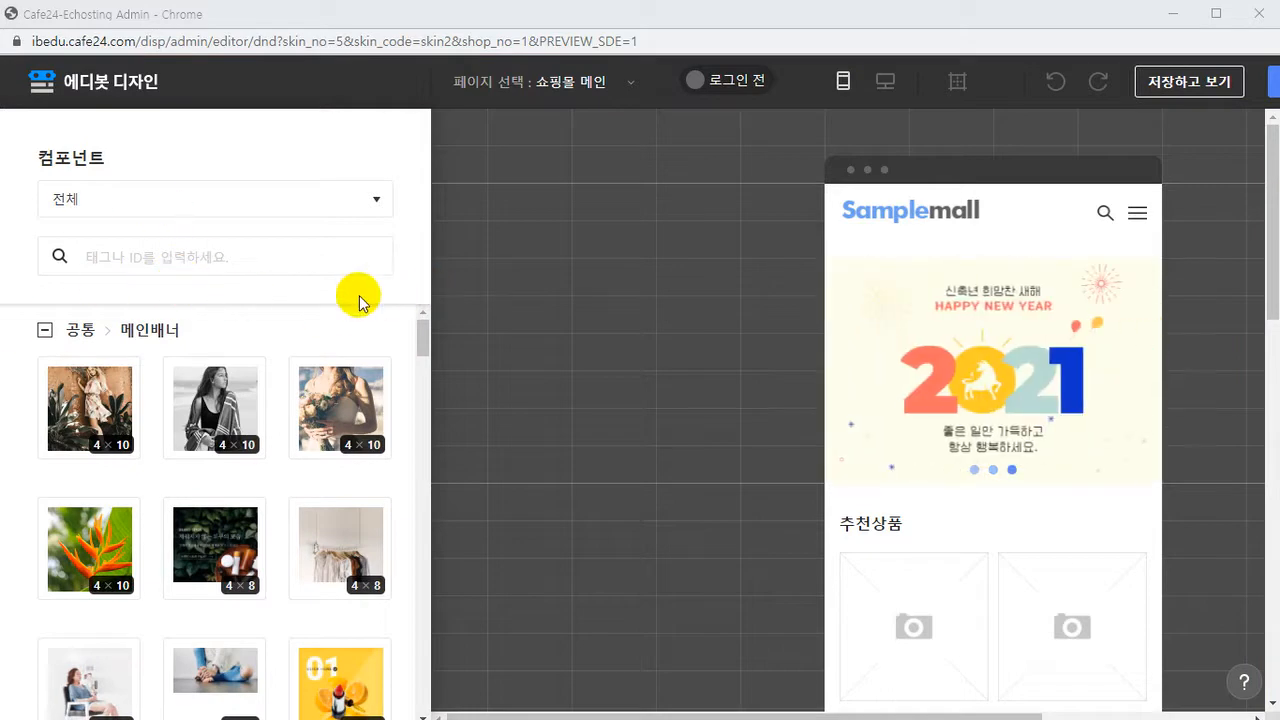
key("ctrl+alt+d")
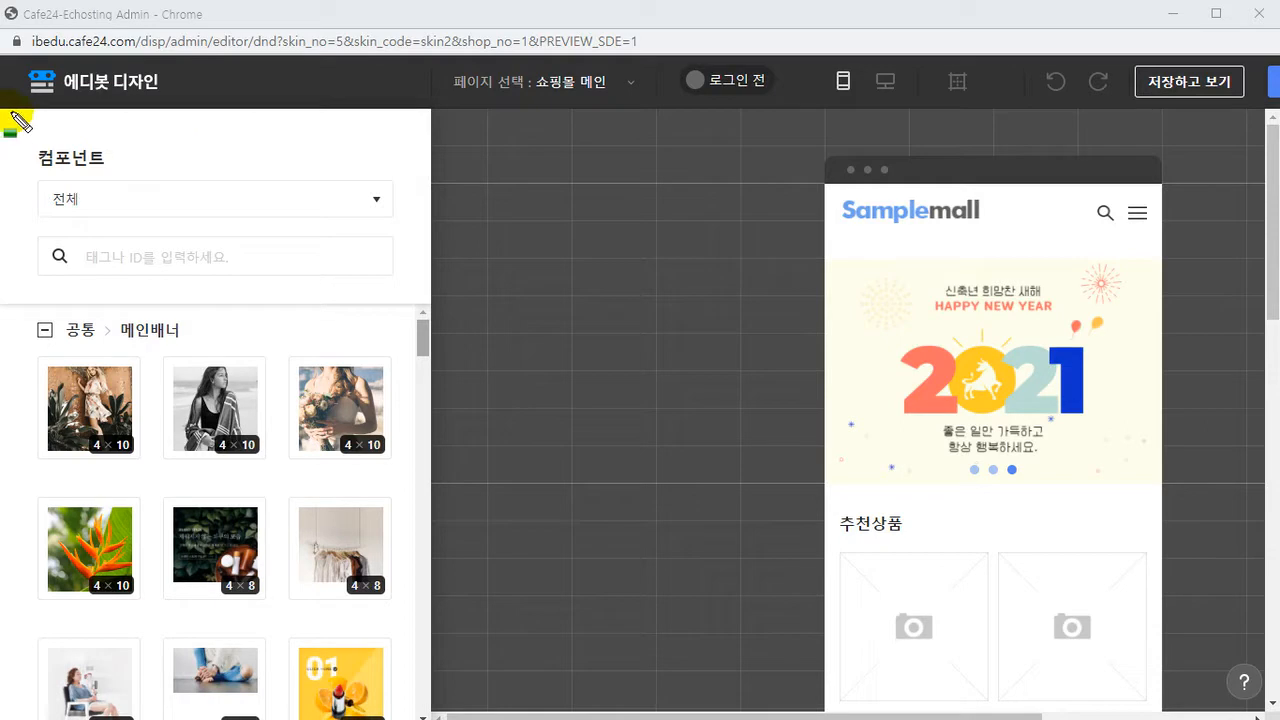
left_click_drag(5, 111, 427, 302)
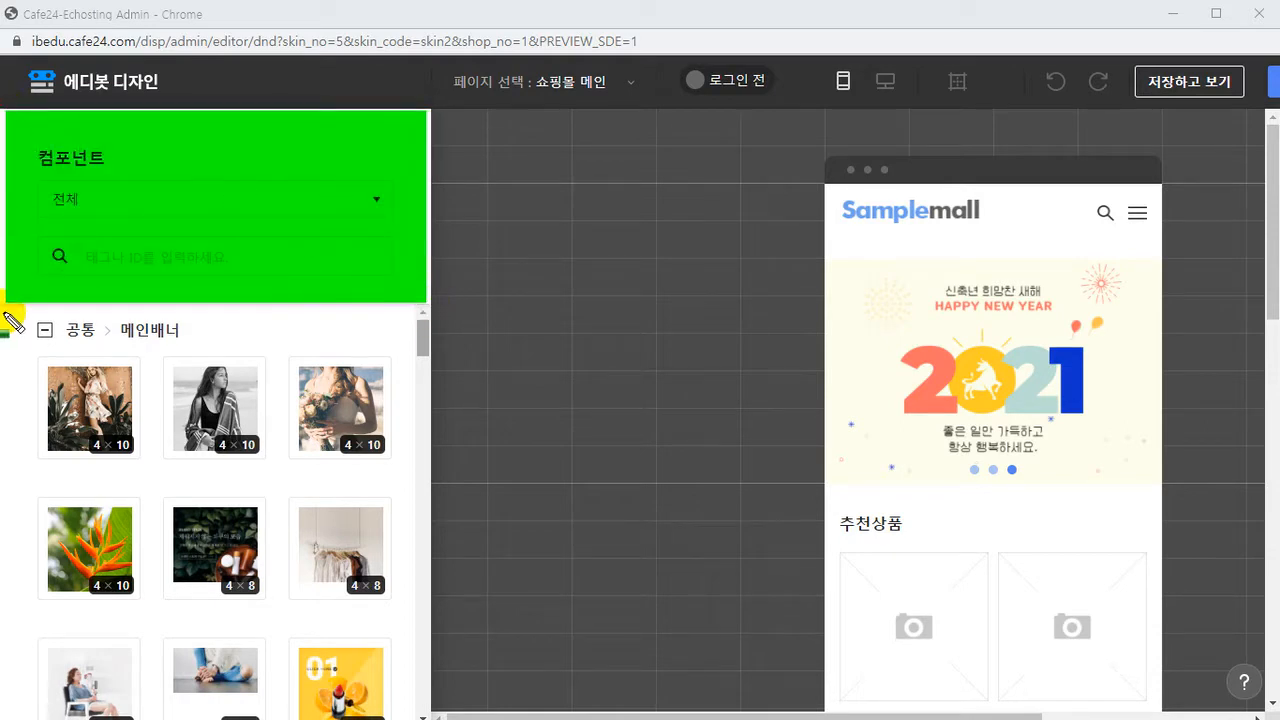
left_click_drag(6, 310, 427, 719)
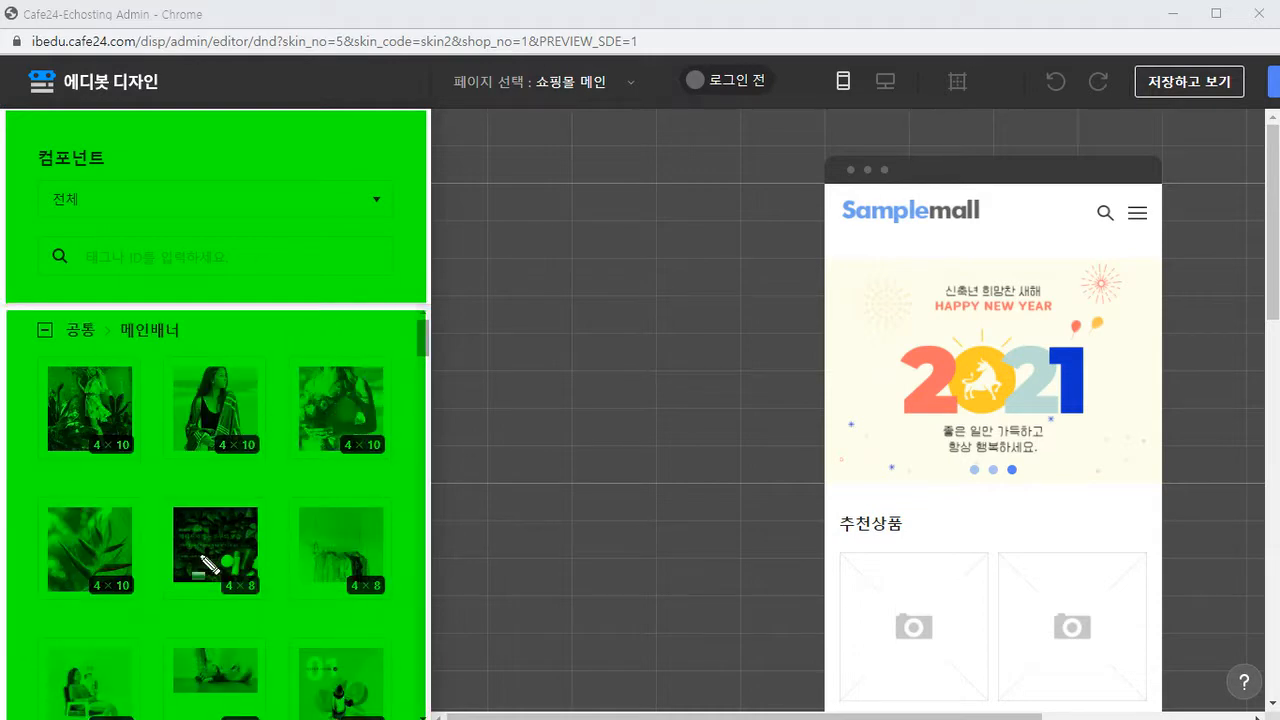
left_click_drag(300, 149, 290, 167)
left_click_drag(264, 349, 259, 380)
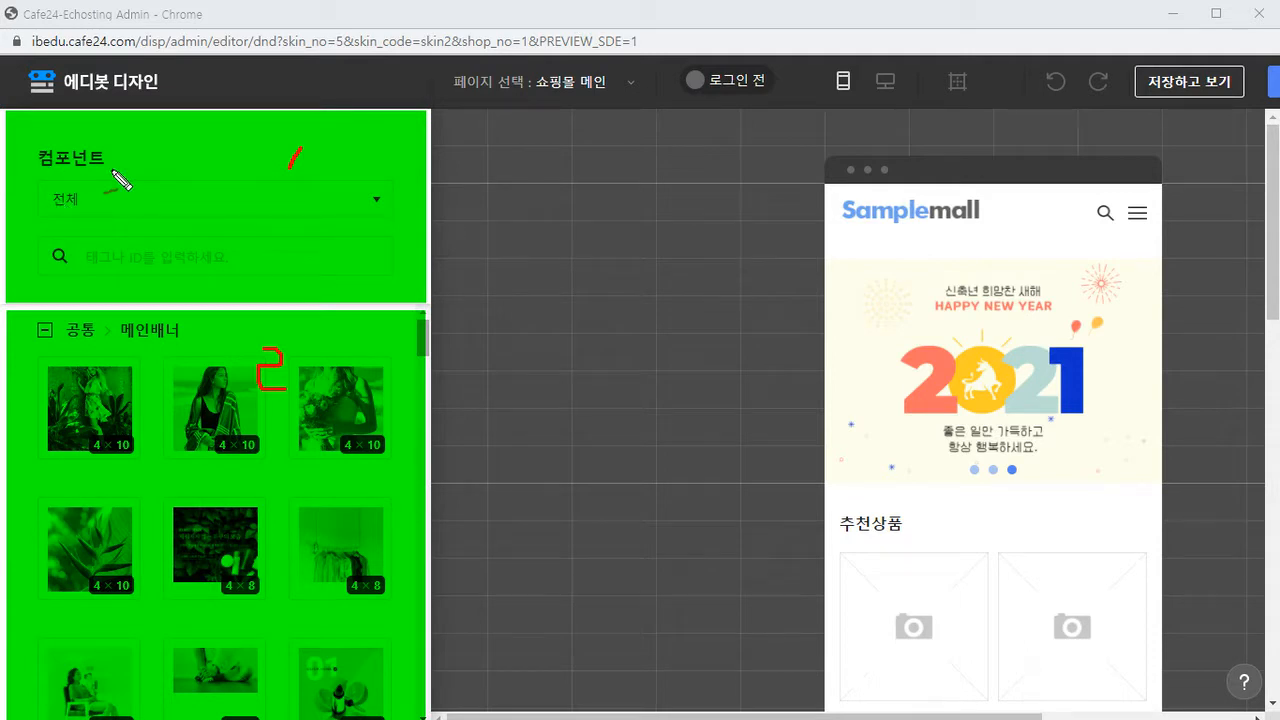
key("Escape")
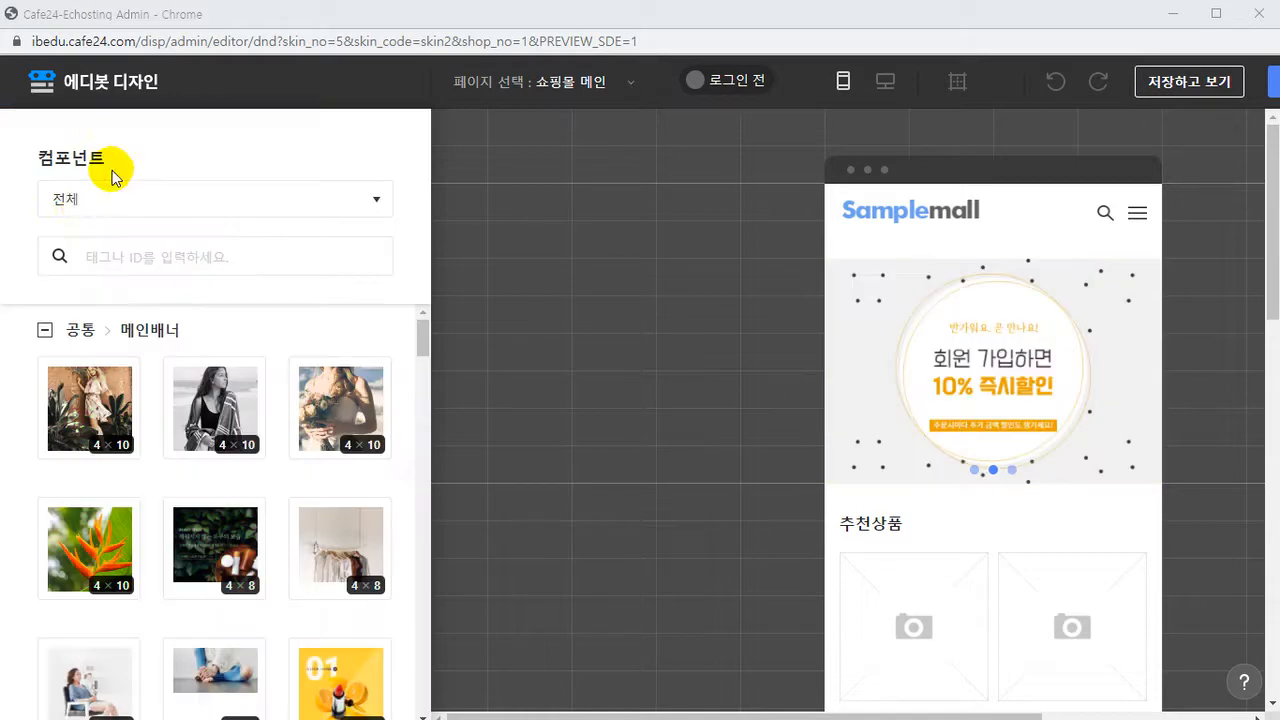
Step: Filter the component library to the 장바구니 category to view its components
left_click(86, 200)
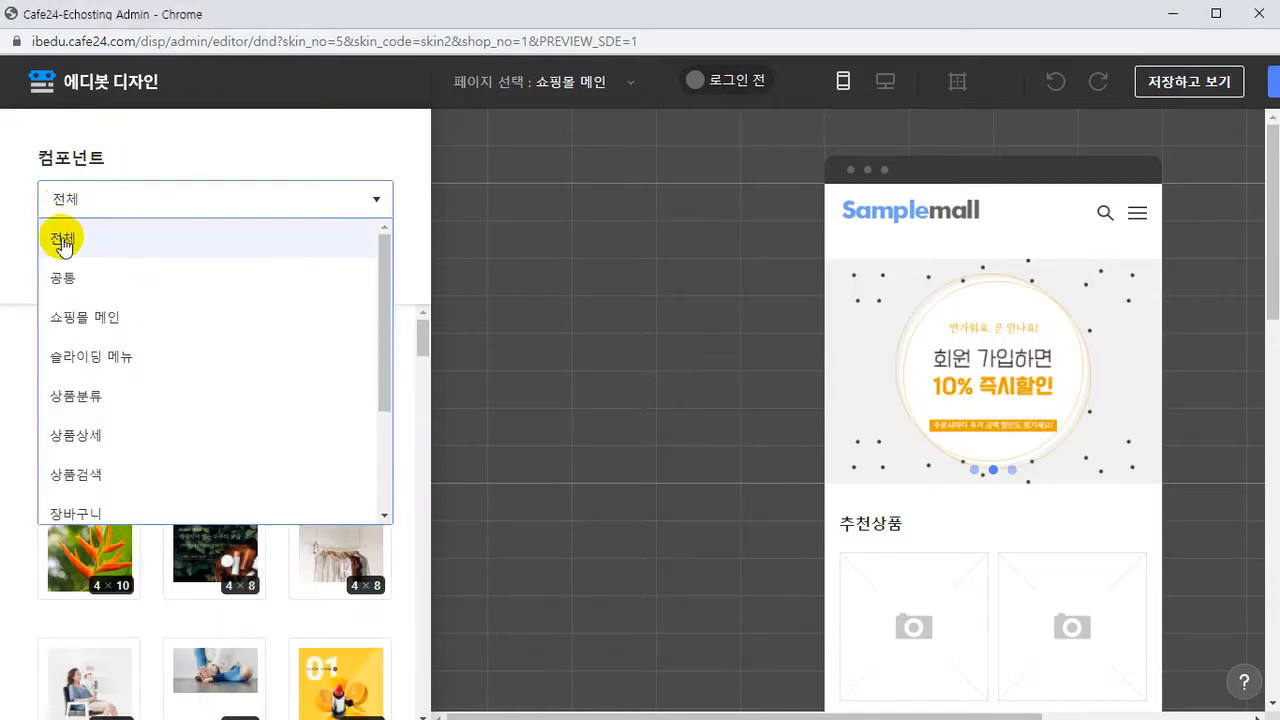
left_click(86, 516)
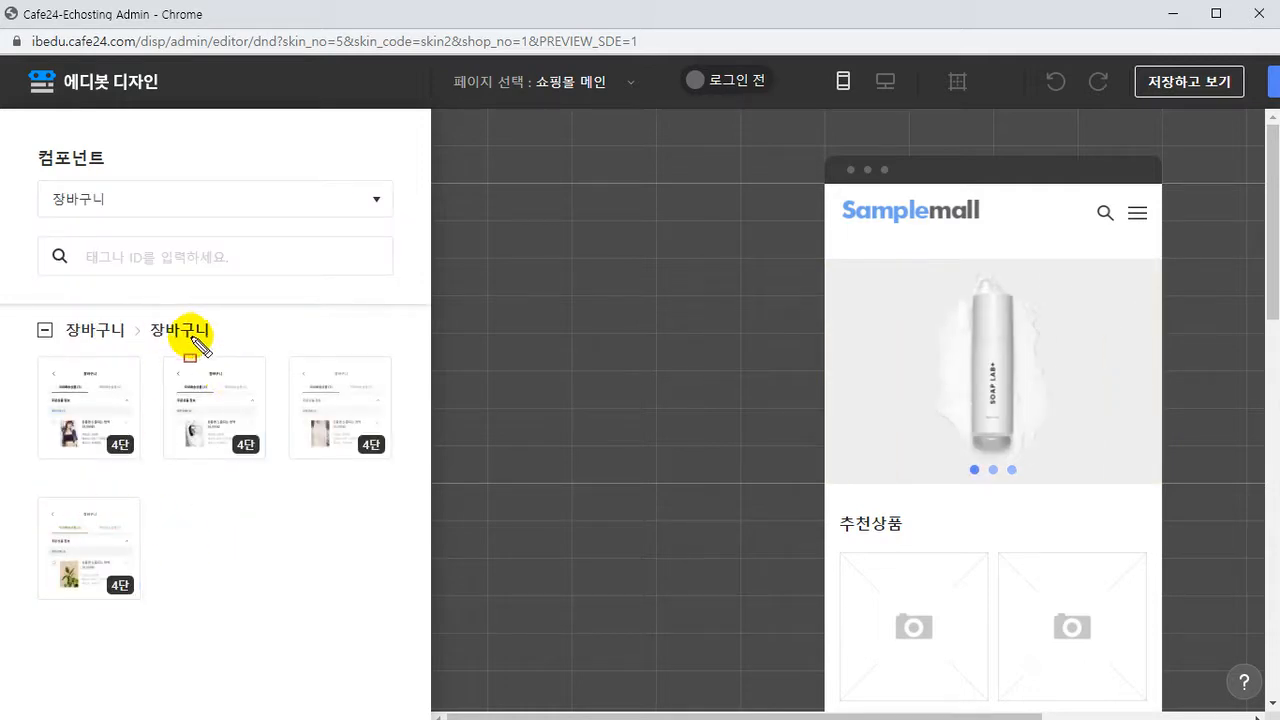
left_click_drag(145, 315, 214, 348)
key("Escape")
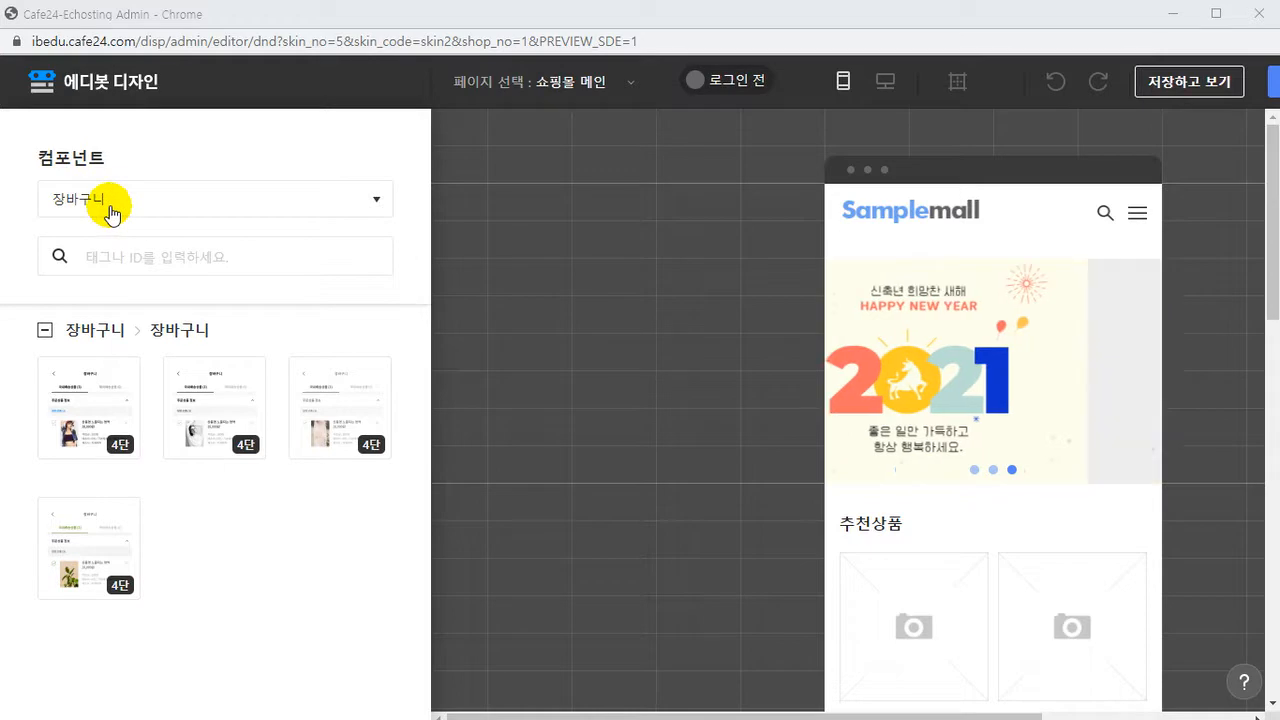
mouse_move(8, 311)
left_mouse_down()
mouse_move(420, 657)
mouse_move(423, 677)
left_mouse_up()
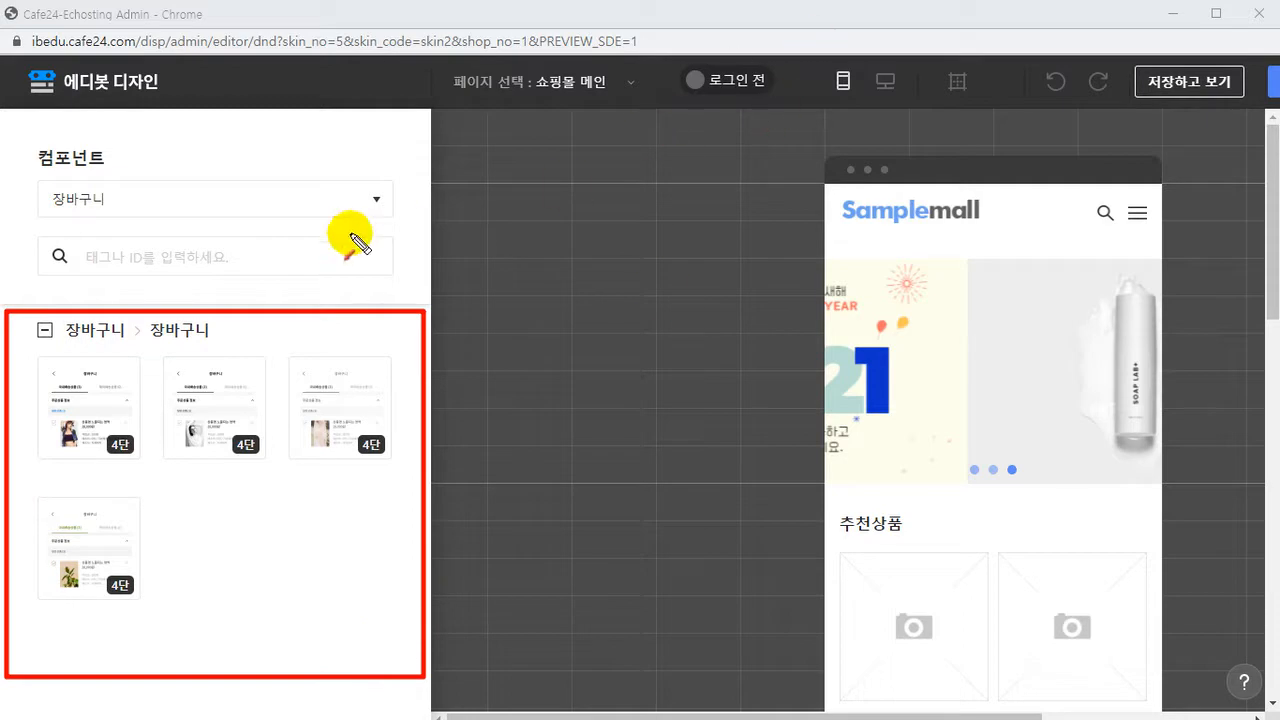
left_click_drag(83, 211, 116, 291)
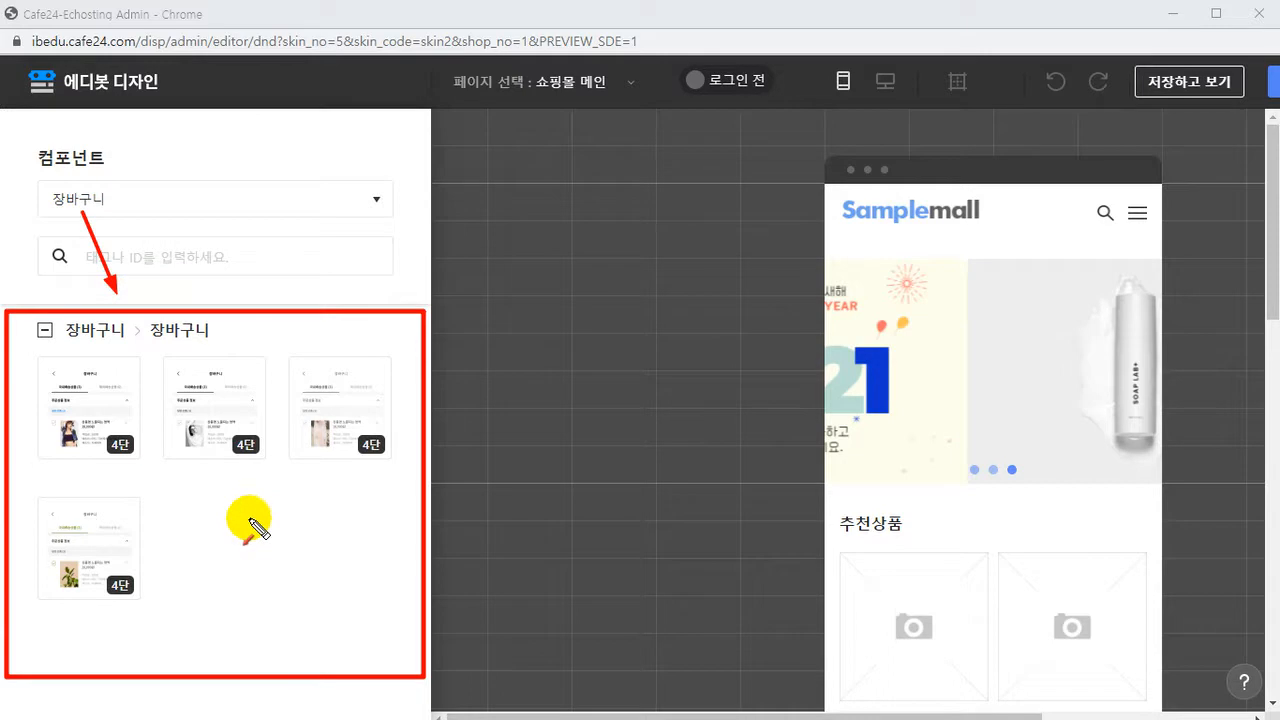
key("Escape")
Step: Filter the component library by 상품검색 and by 상품분류 to compare the components each category offers
left_click(244, 199)
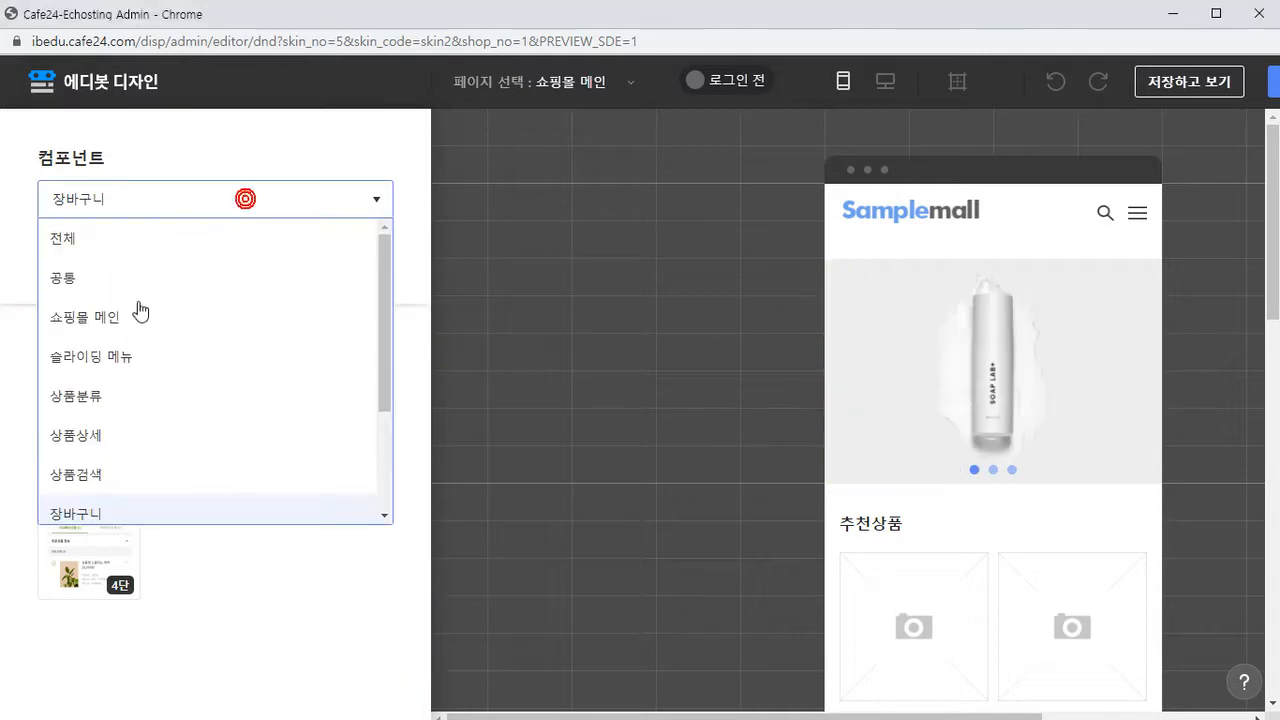
left_click(86, 475)
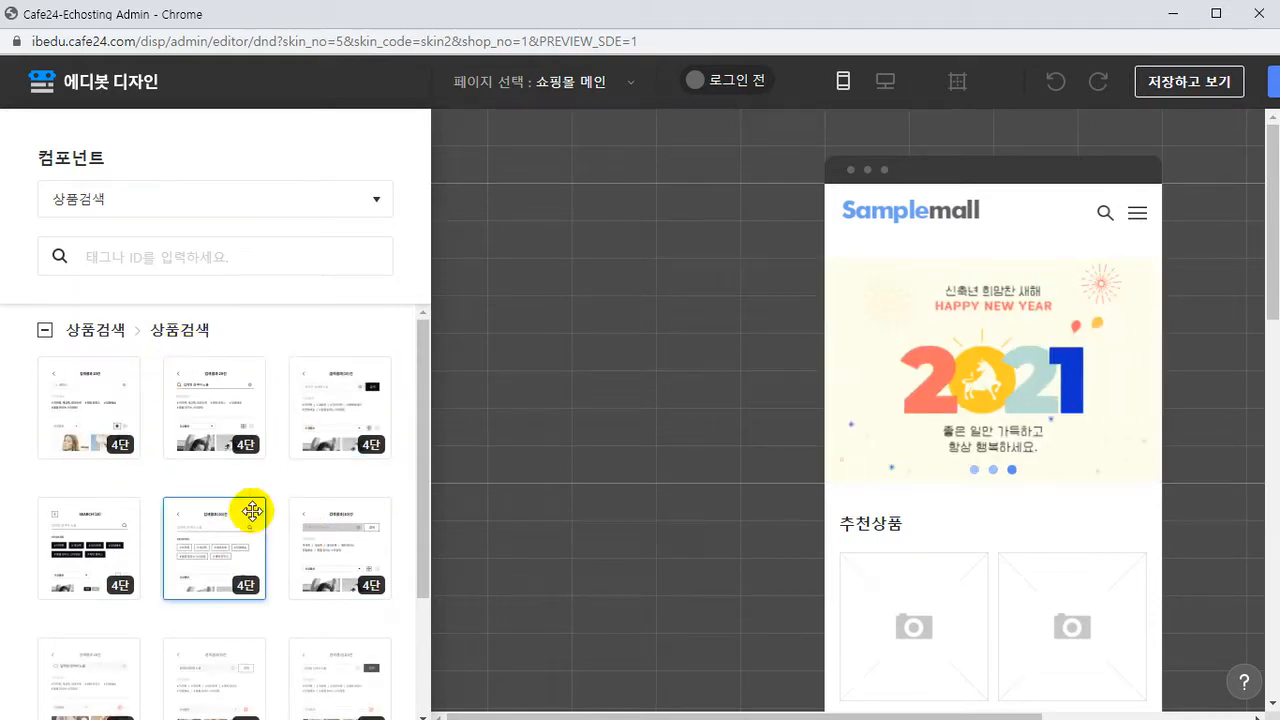
left_click(129, 200)
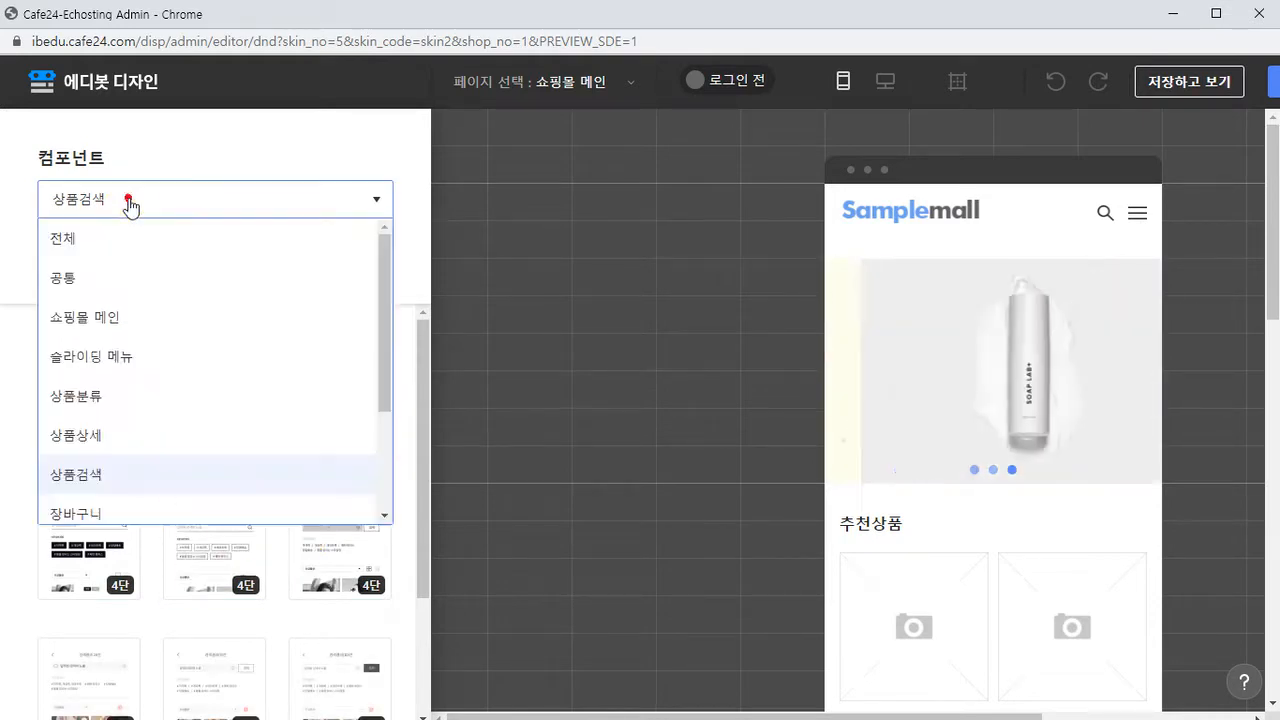
left_click(76, 390)
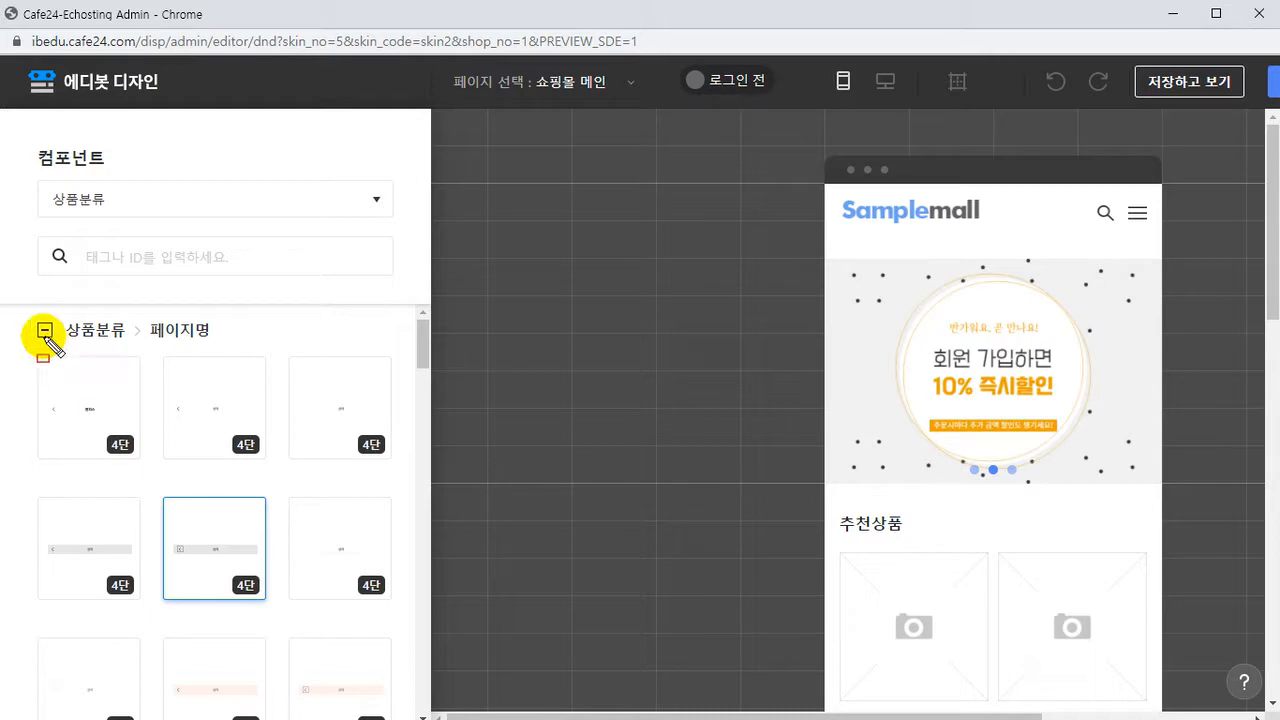
mouse_move(10, 310)
left_mouse_down()
mouse_move(380, 708)
mouse_move(412, 718)
left_mouse_up()
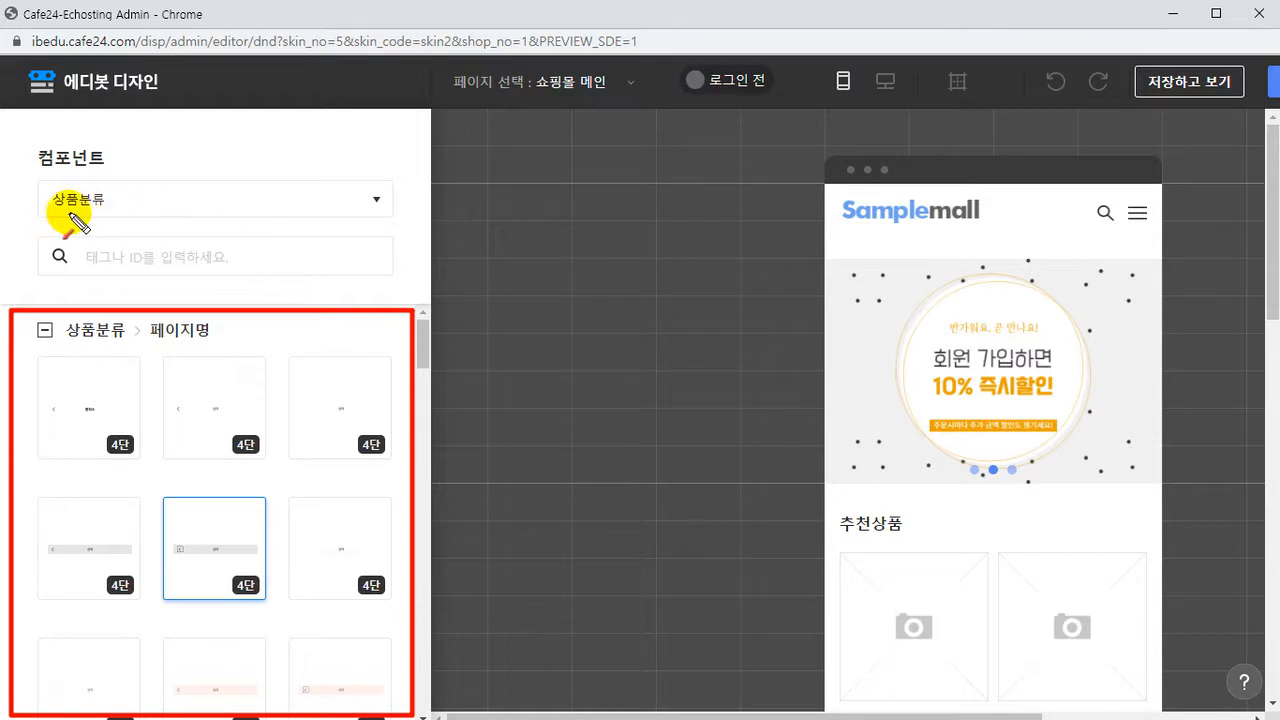
left_click_drag(76, 212, 95, 297)
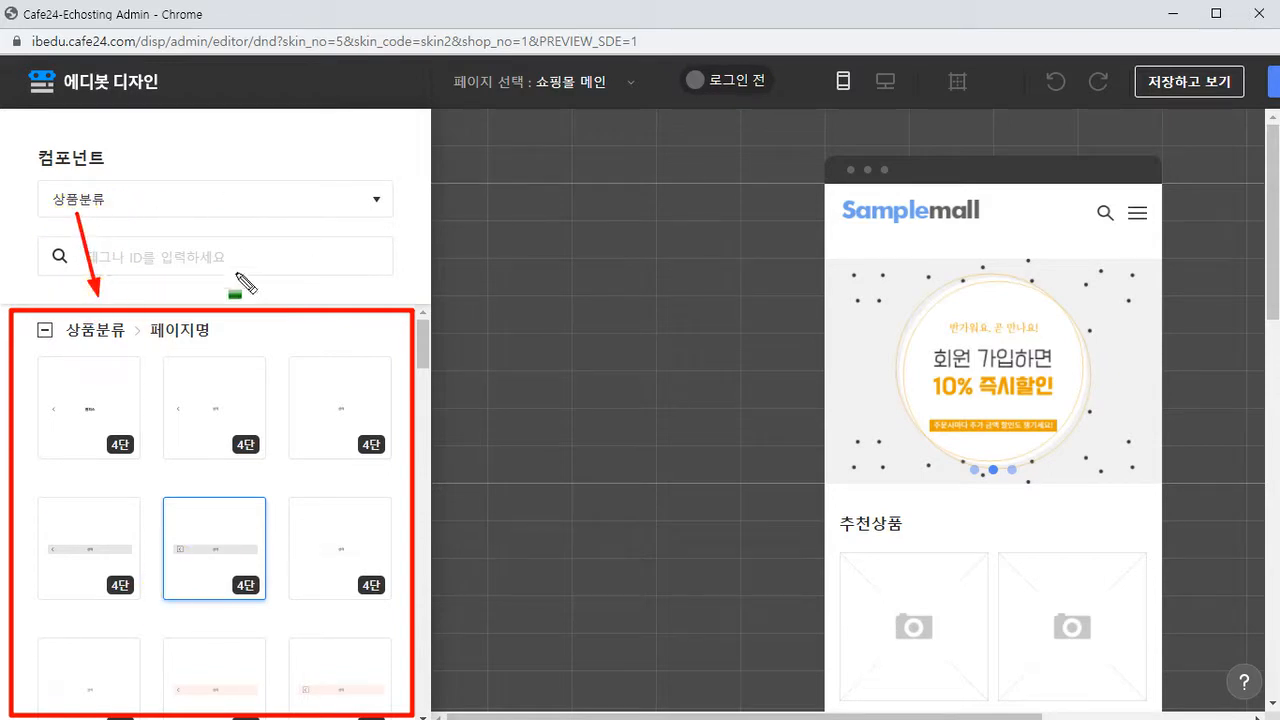
left_click_drag(14, 316, 420, 707)
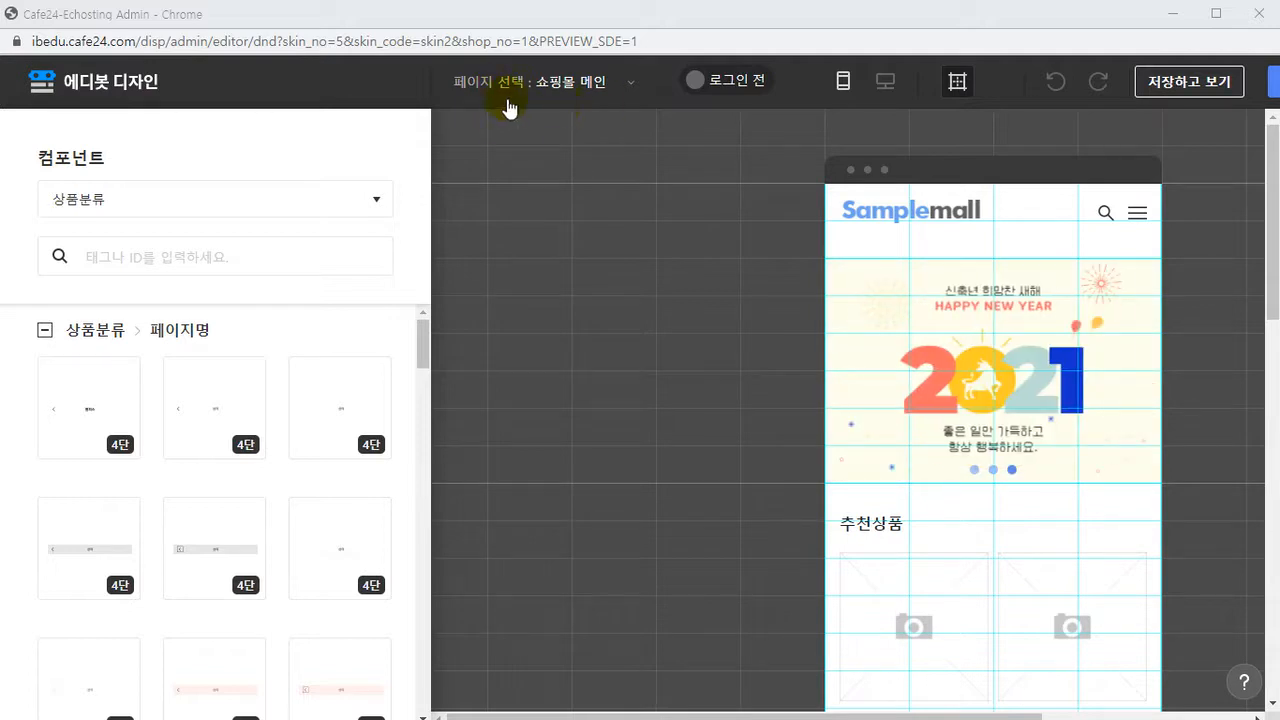
Step: Browse the list of editable shop pages and open the 장바구니 page in the editor
left_click(610, 84)
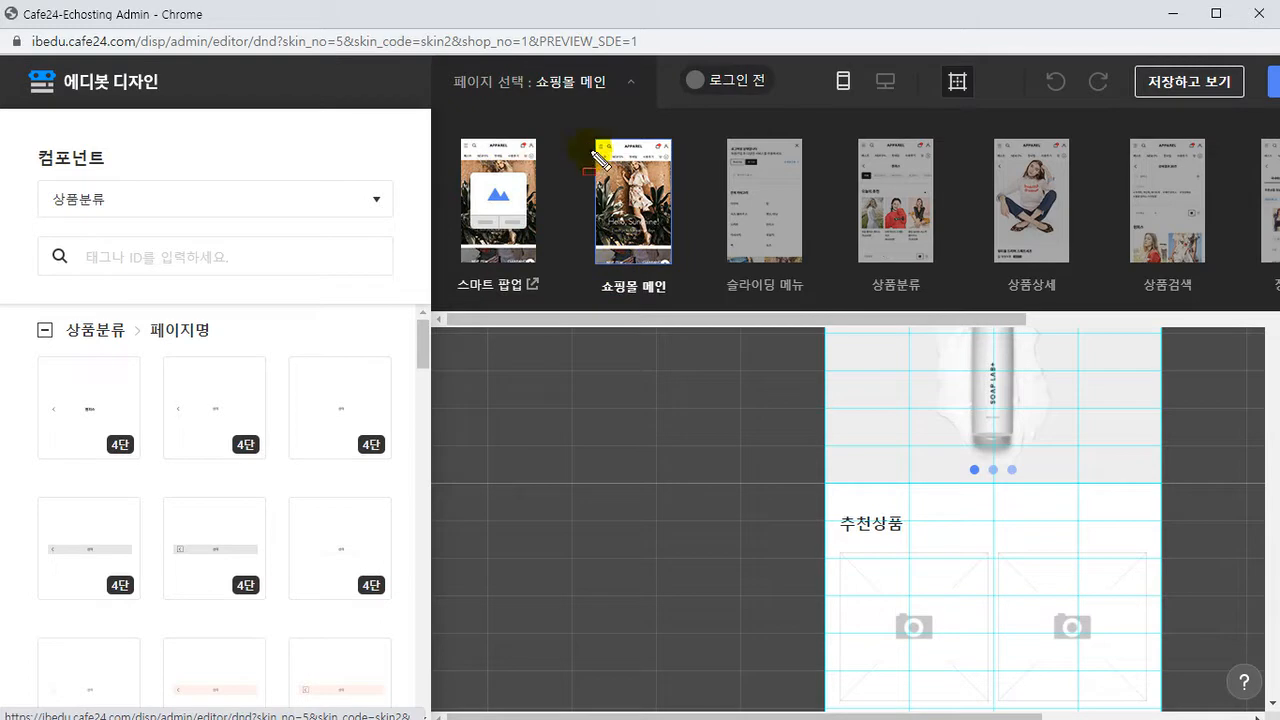
left_click_drag(596, 141, 671, 264)
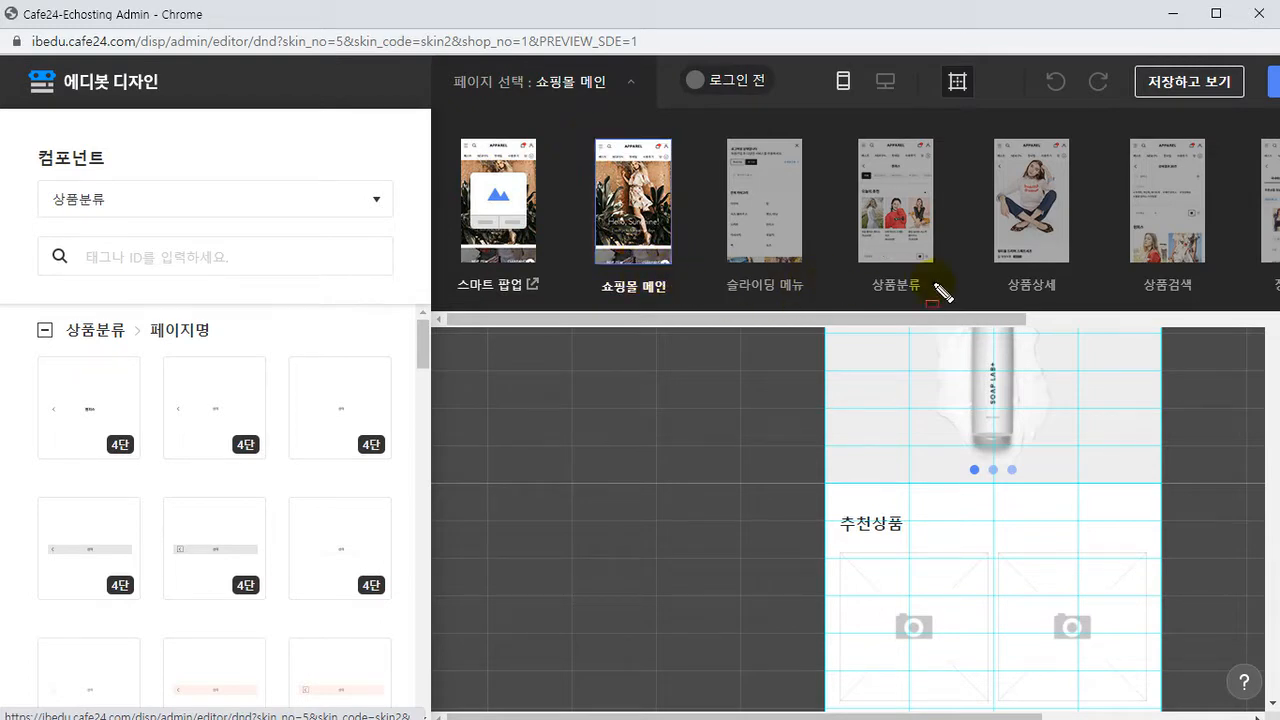
left_click_drag(873, 317, 1031, 320)
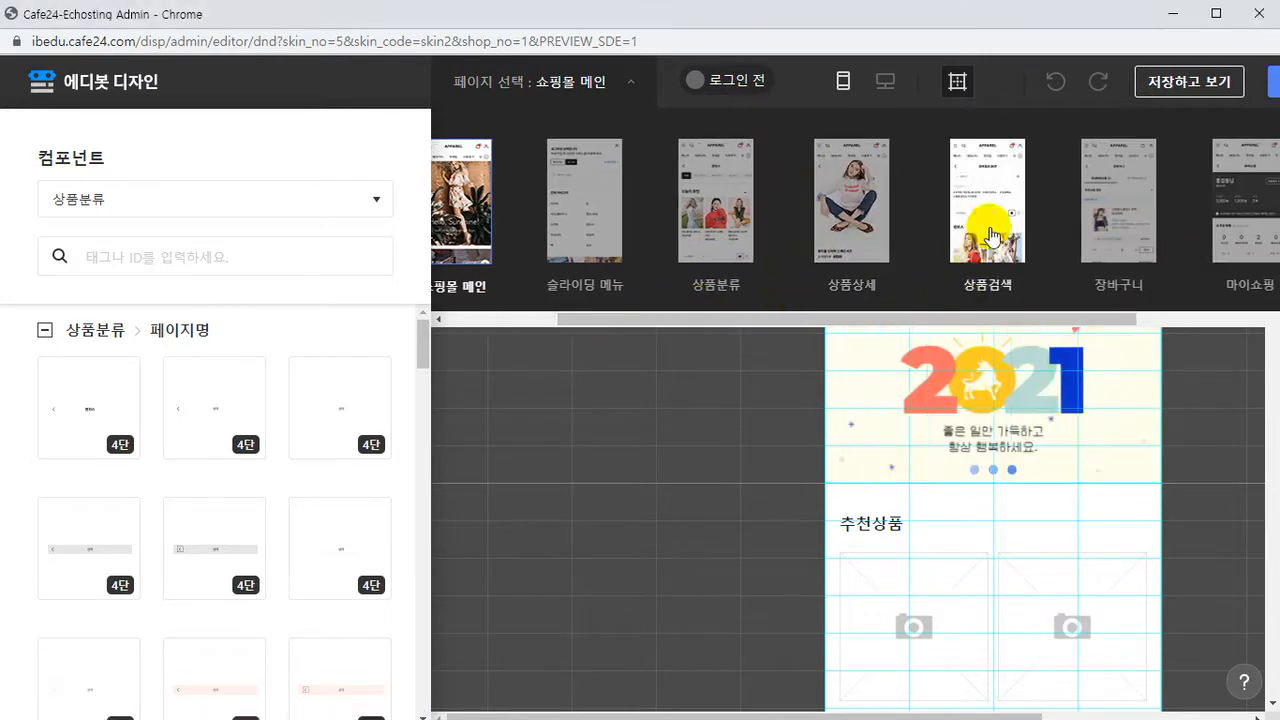
left_click_drag(1103, 320, 1234, 320)
left_click_drag(1107, 323, 1140, 323)
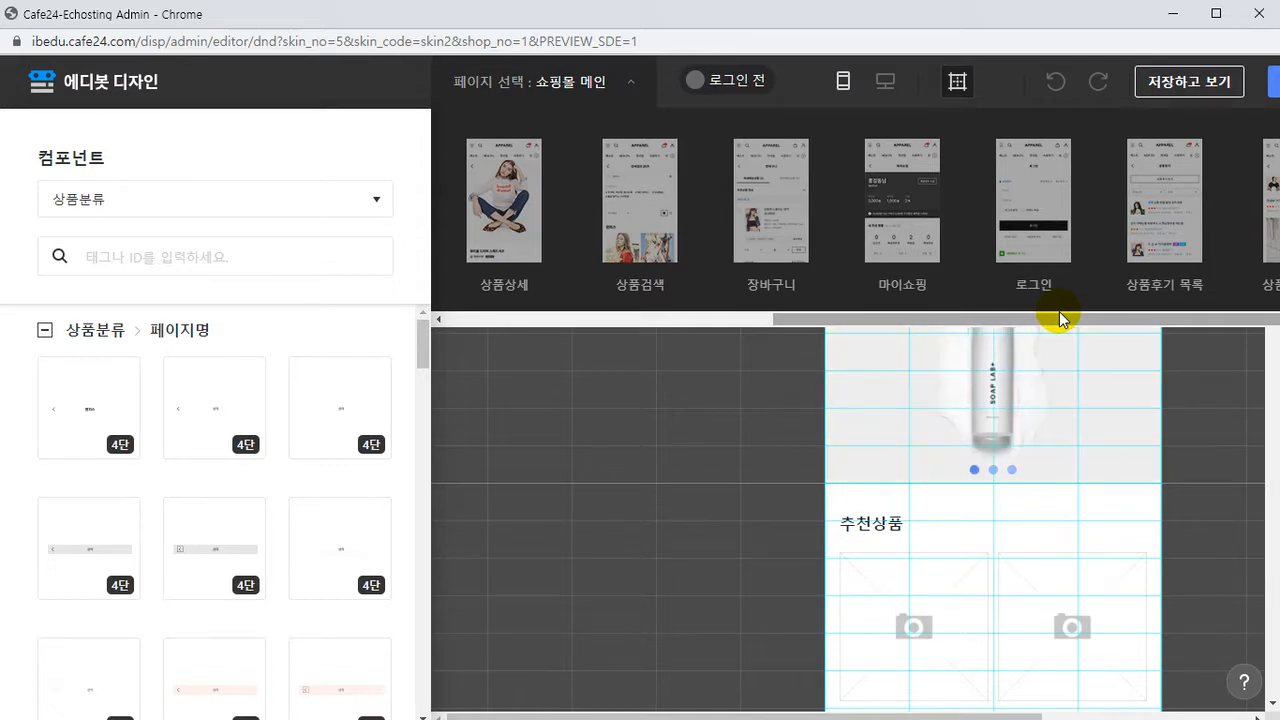
left_click(764, 246)
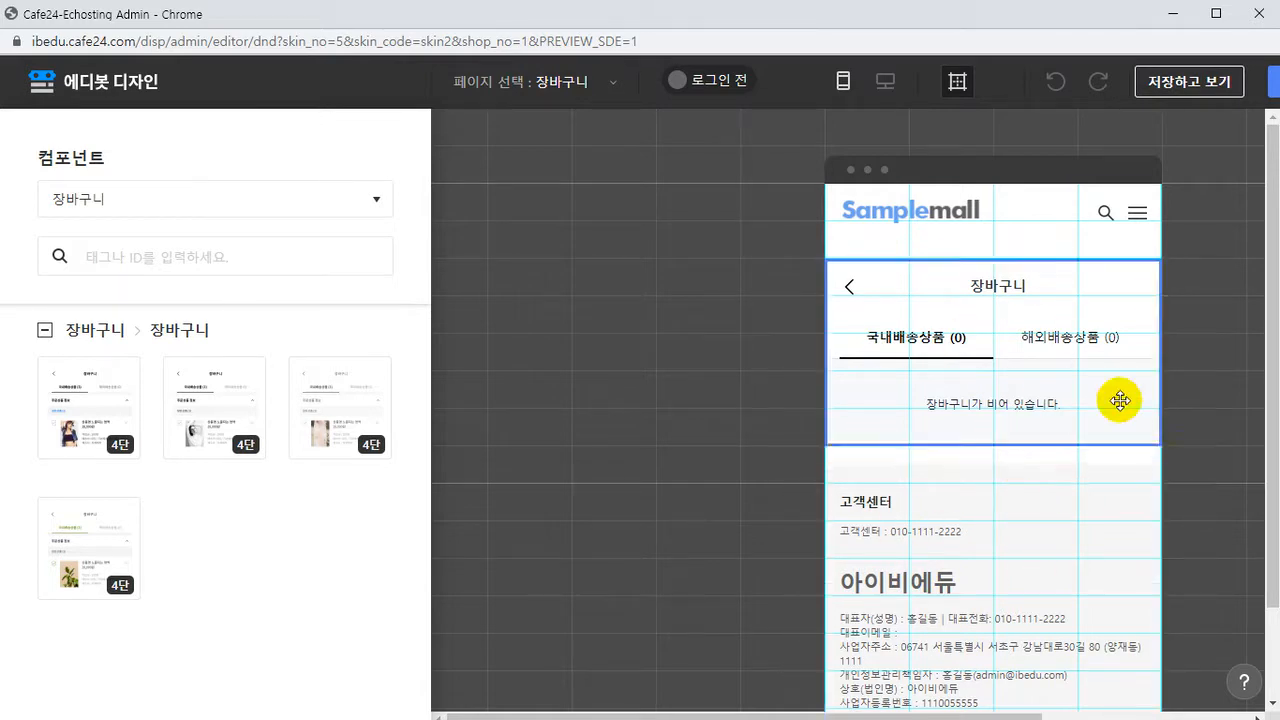
Step: Open the 로그인 page to view its matching components, and return to the 장바구니 page
left_click(615, 84)
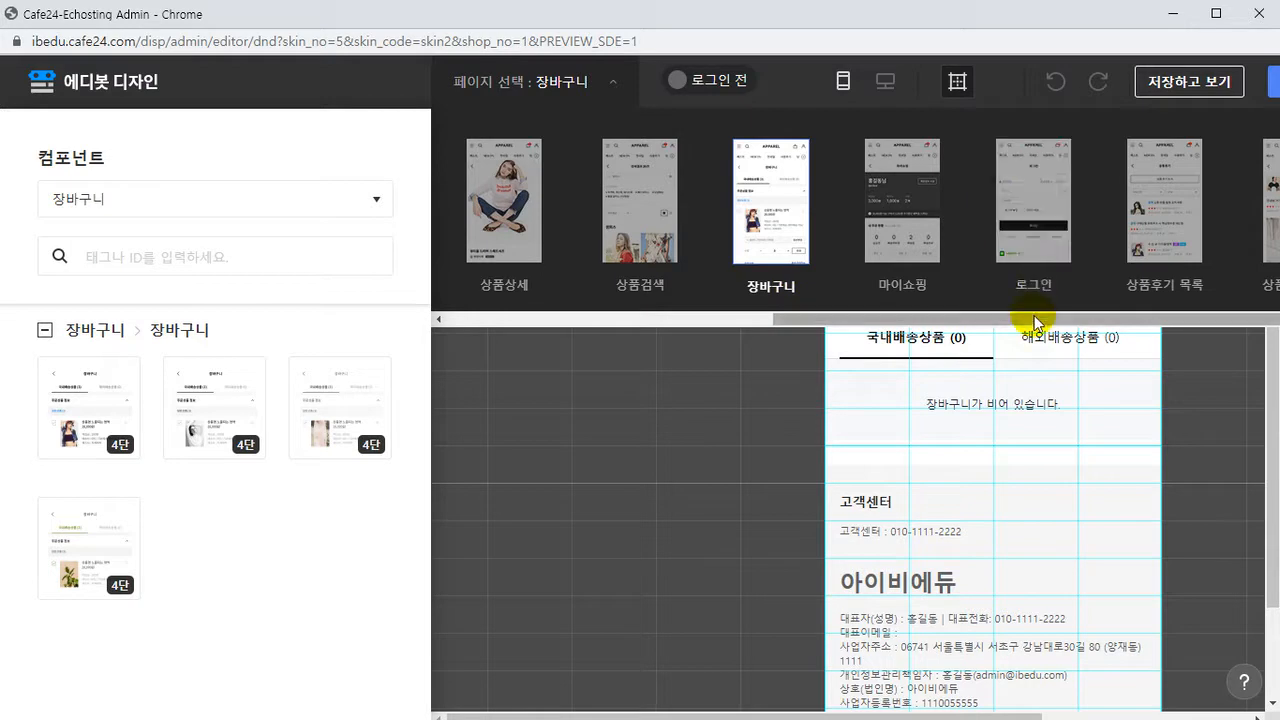
left_click(1032, 192)
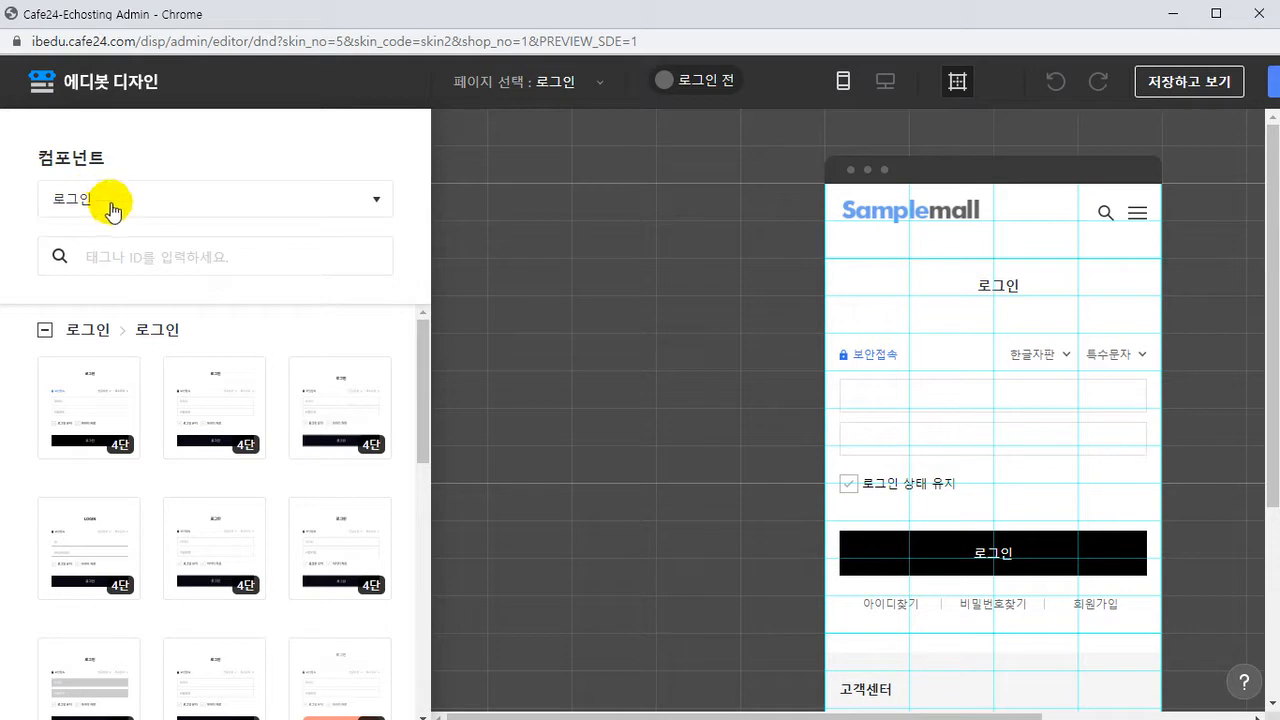
left_click(592, 84)
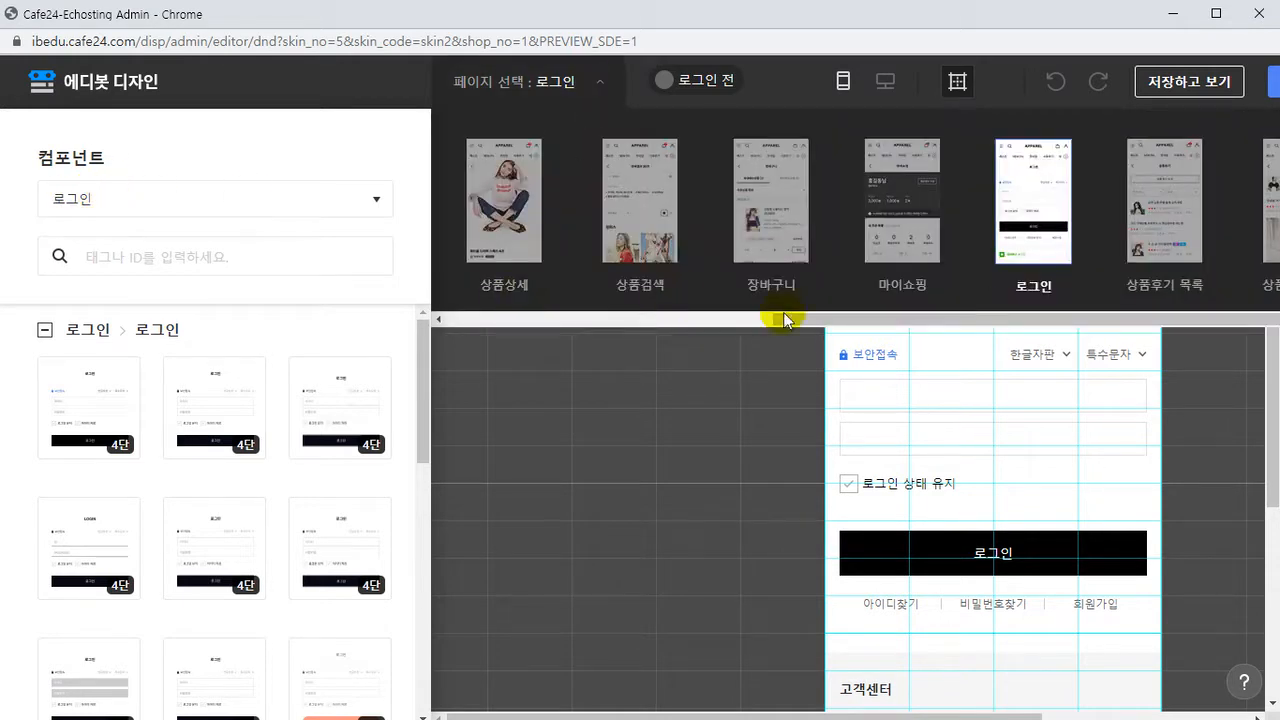
left_click(789, 243)
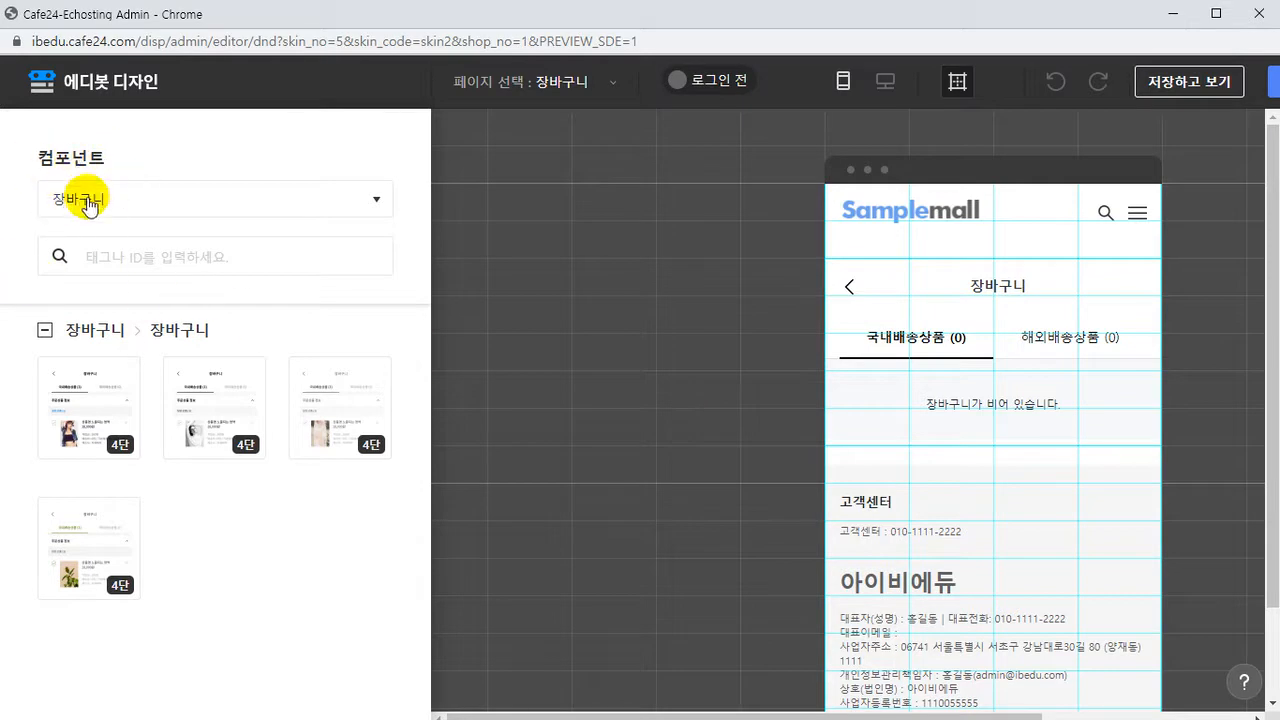
left_click(613, 87)
left_click(668, 431)
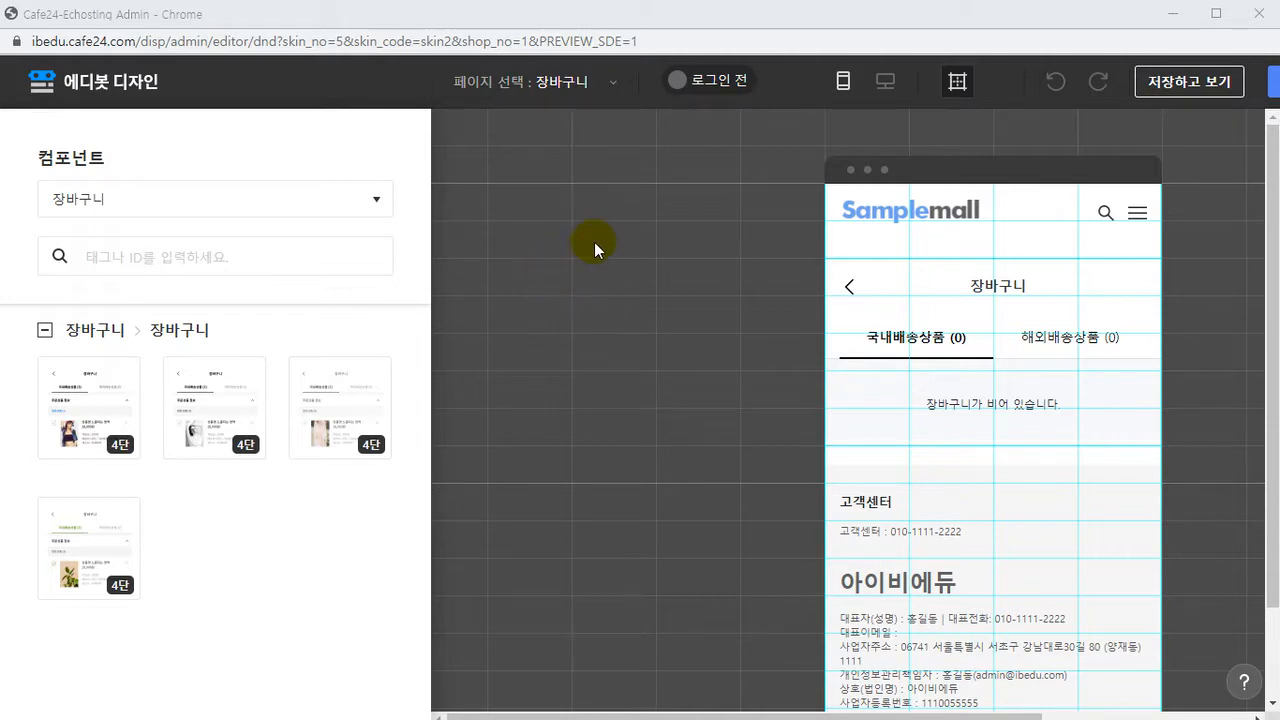
key("ctrl+alt+d")
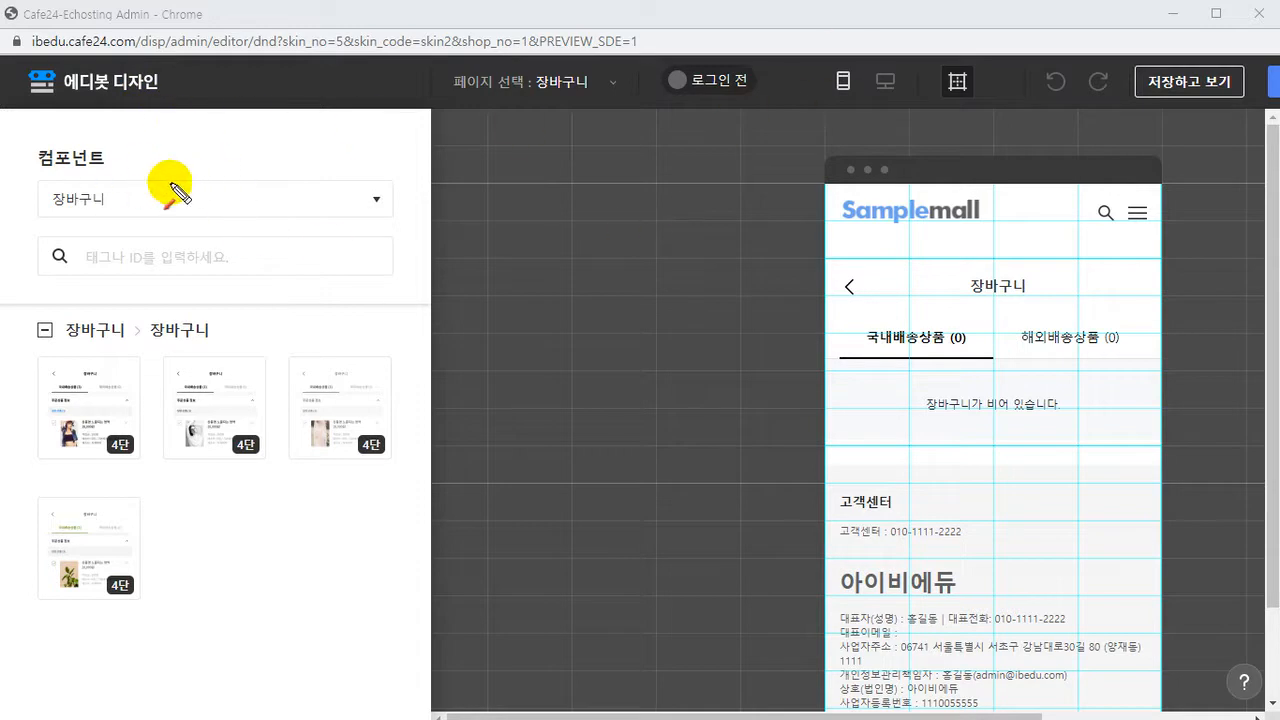
left_click_drag(237, 264, 140, 125)
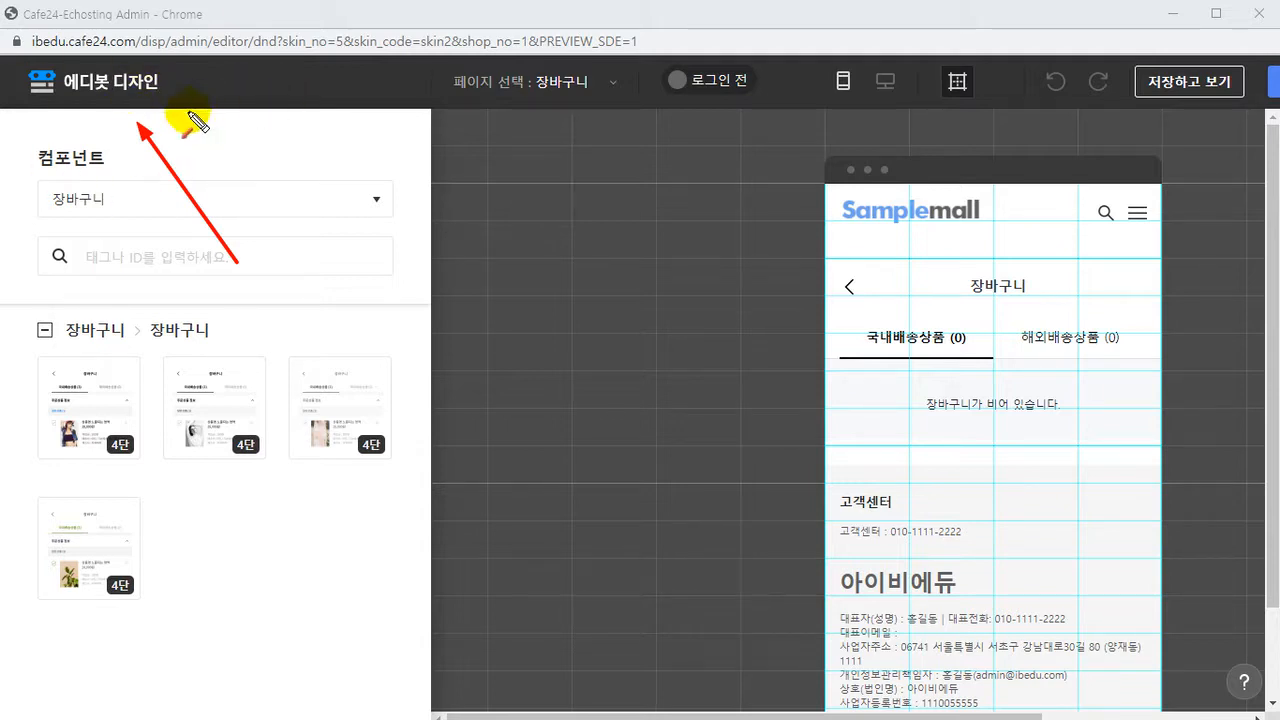
key("Escape")
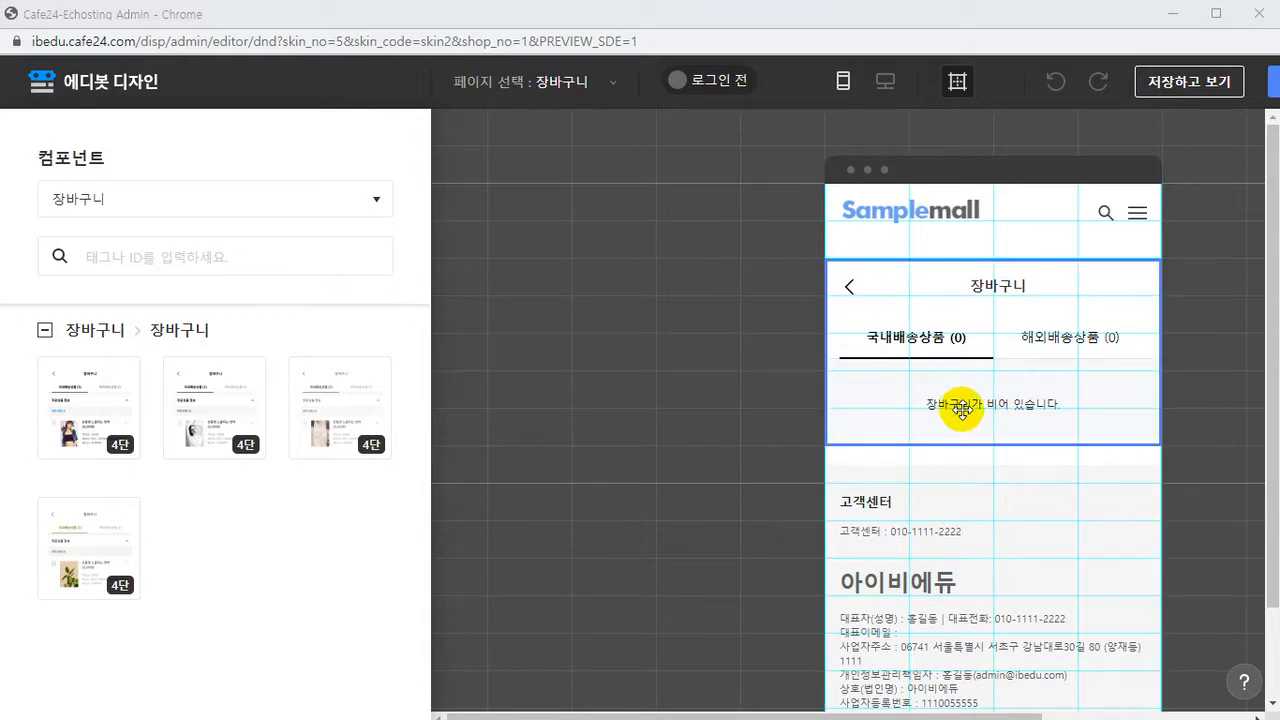
Step: Open the 마이쇼핑 page and preview it in the 로그인 후 state, and return to 로그인 전
left_click(610, 84)
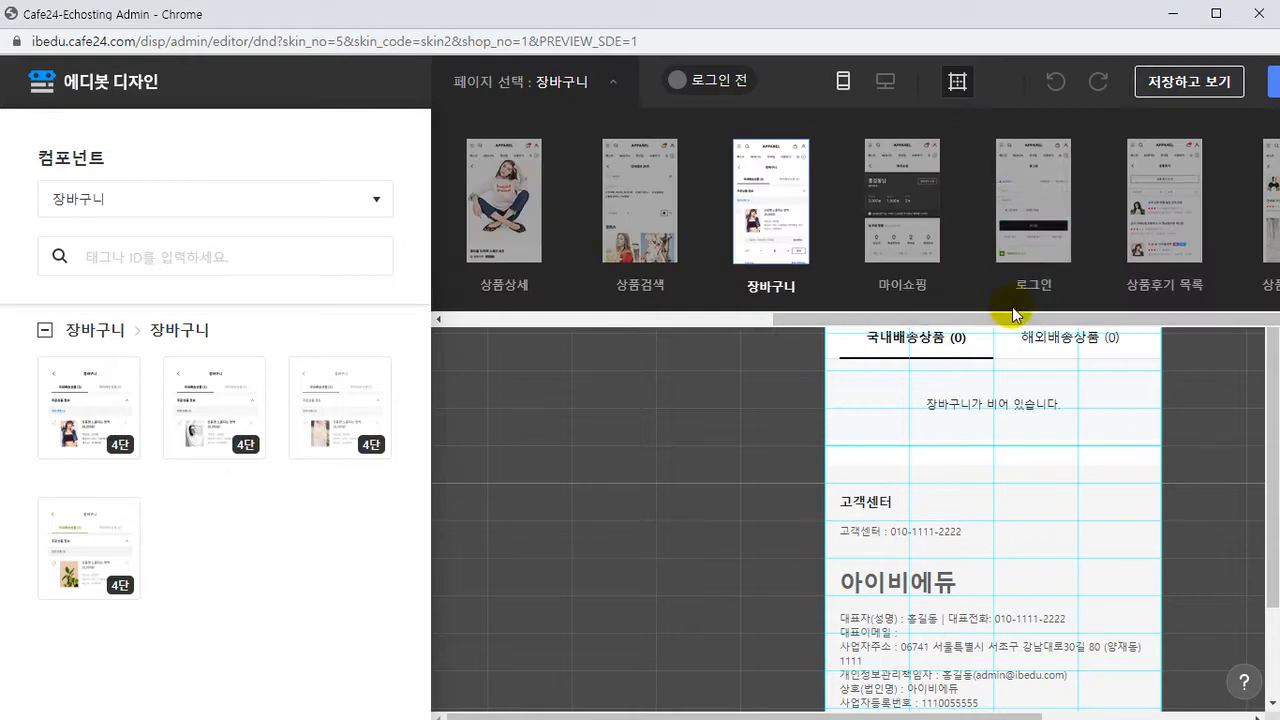
left_click(905, 222)
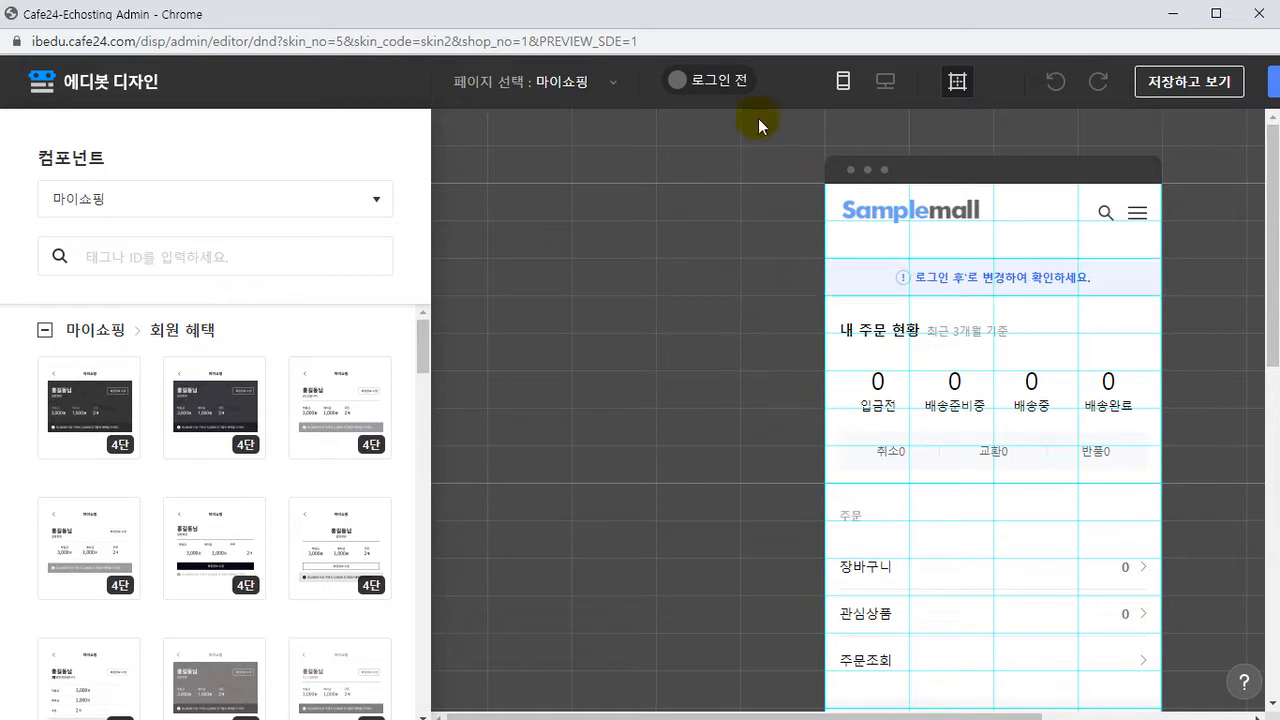
left_click(745, 86)
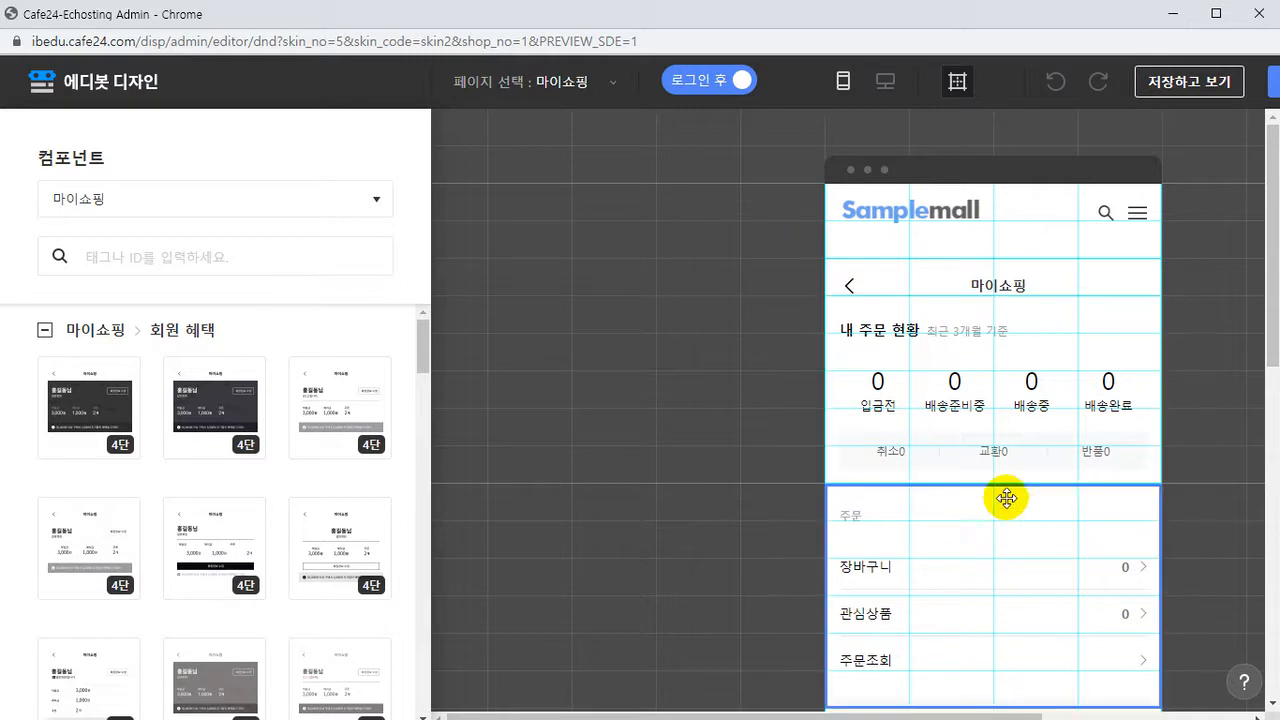
left_click(720, 92)
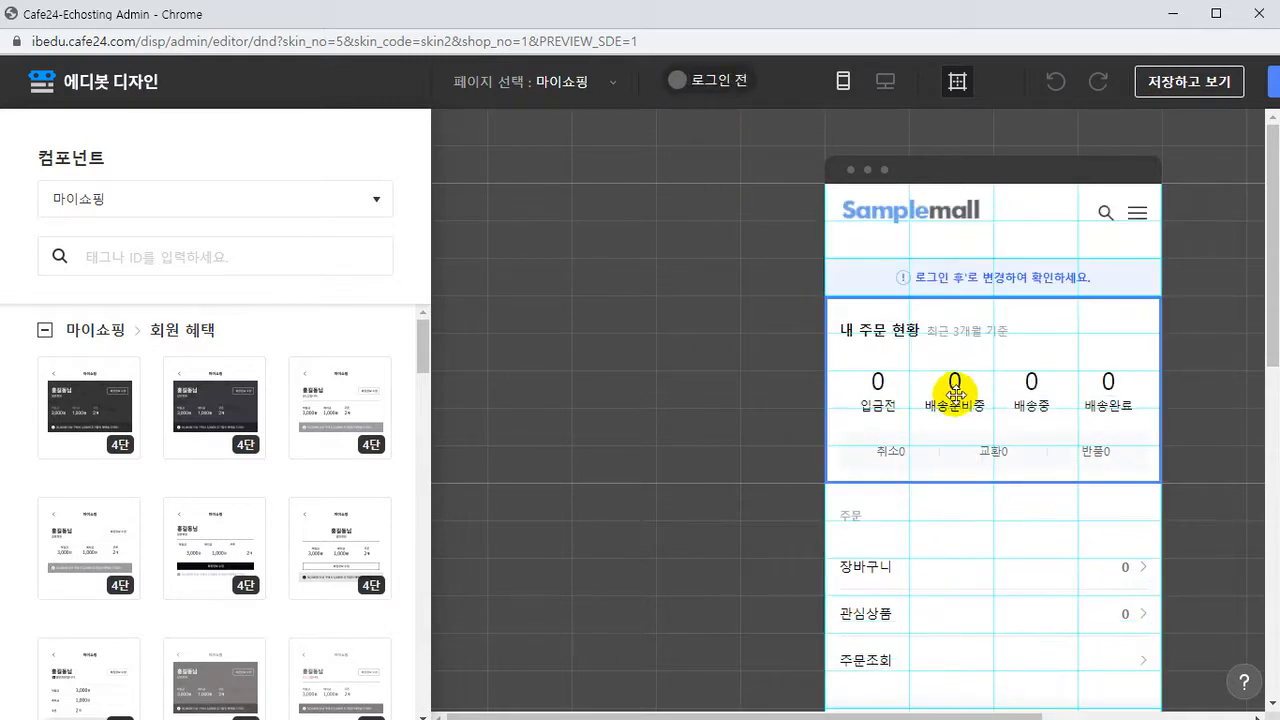
Step: Open the 로그인 page and compare its preview in the 로그인 전 and 로그인 후 states
left_click(598, 82)
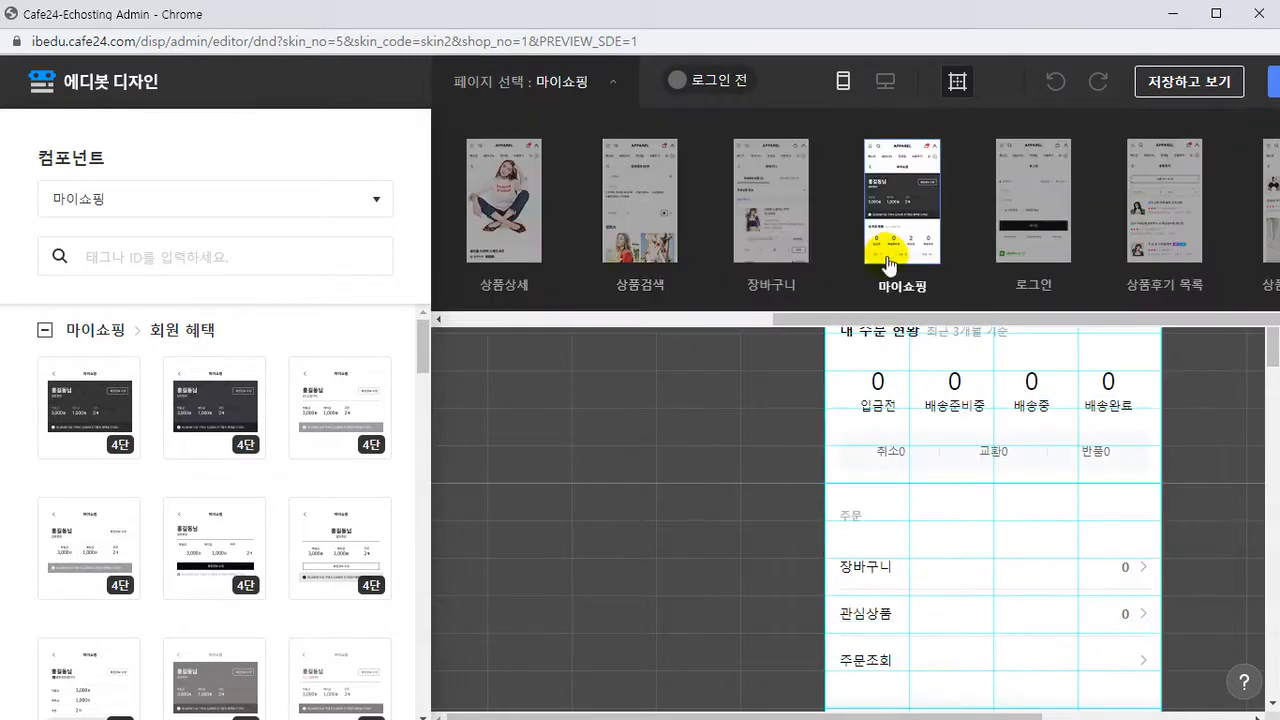
left_click_drag(1082, 316, 1119, 317)
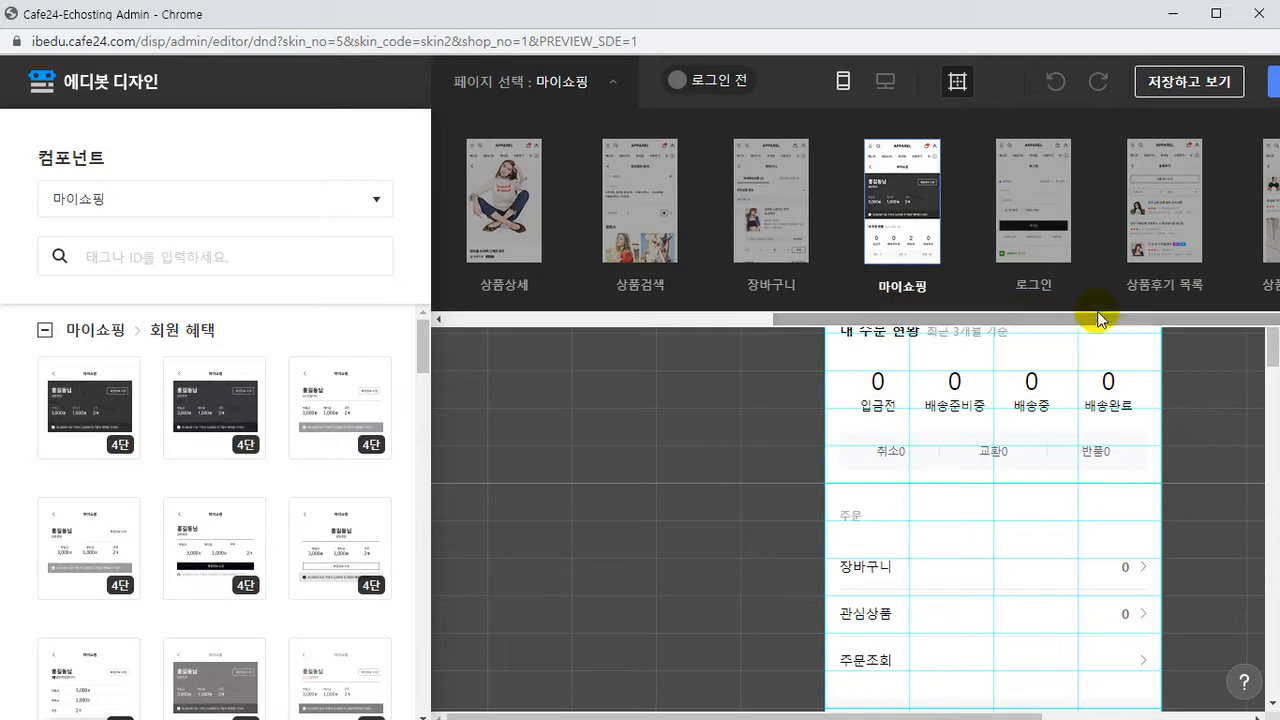
left_click(1016, 290)
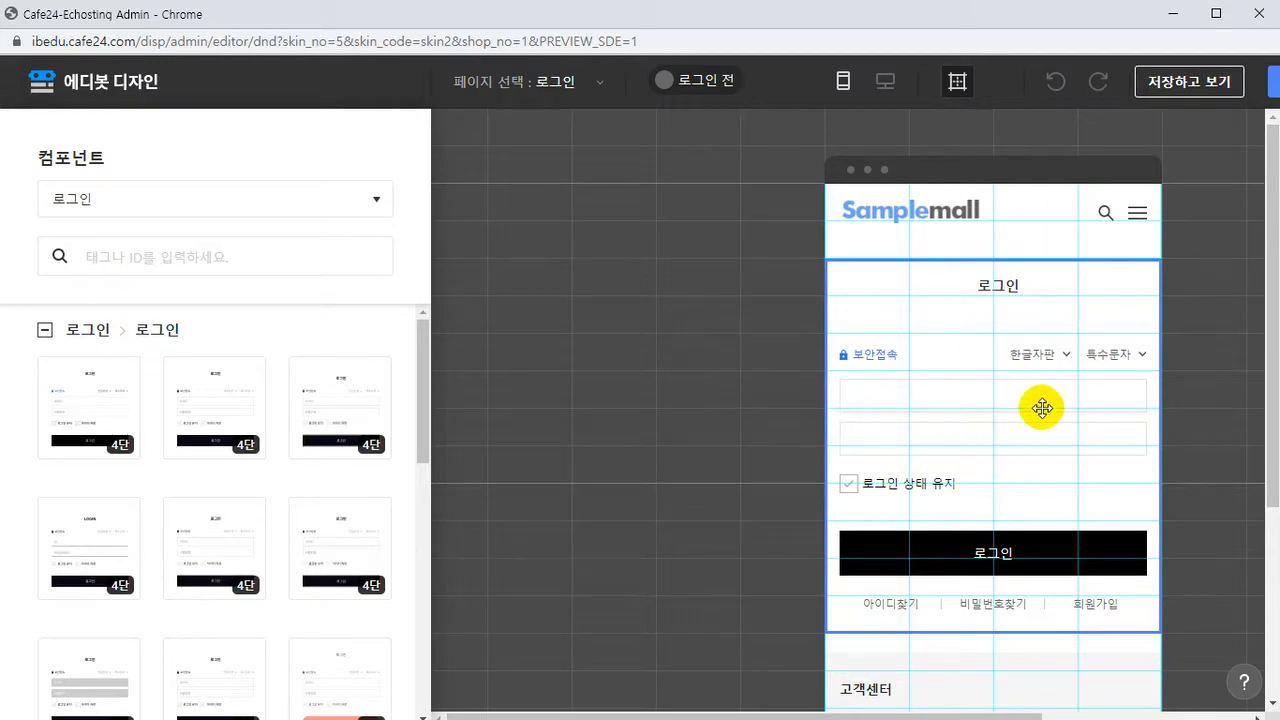
left_click(707, 84)
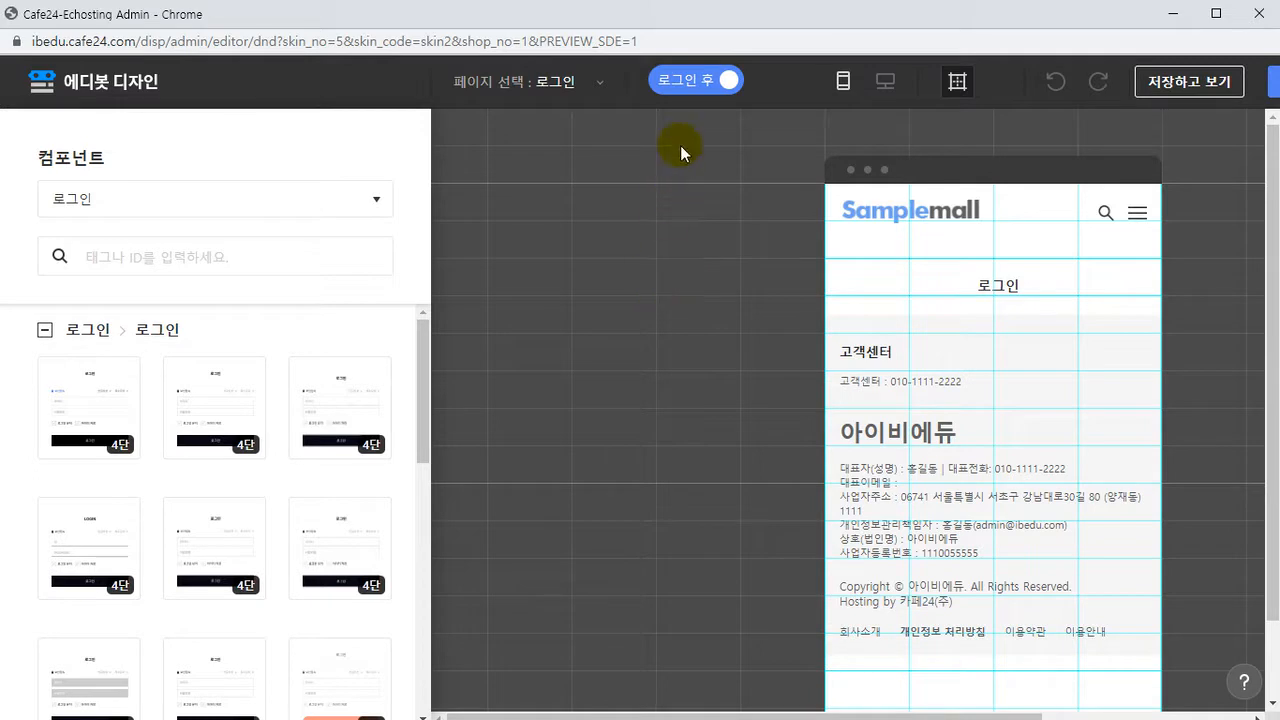
left_click(726, 80)
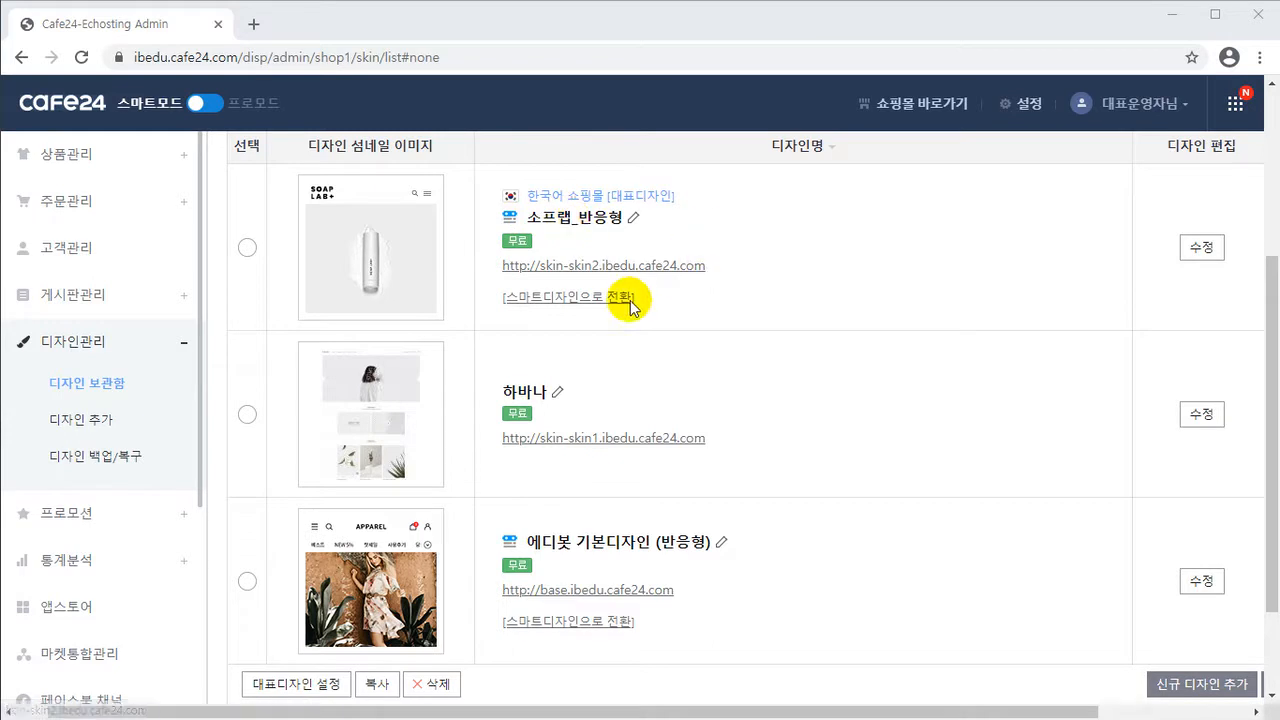
mouse_move(403, 265)
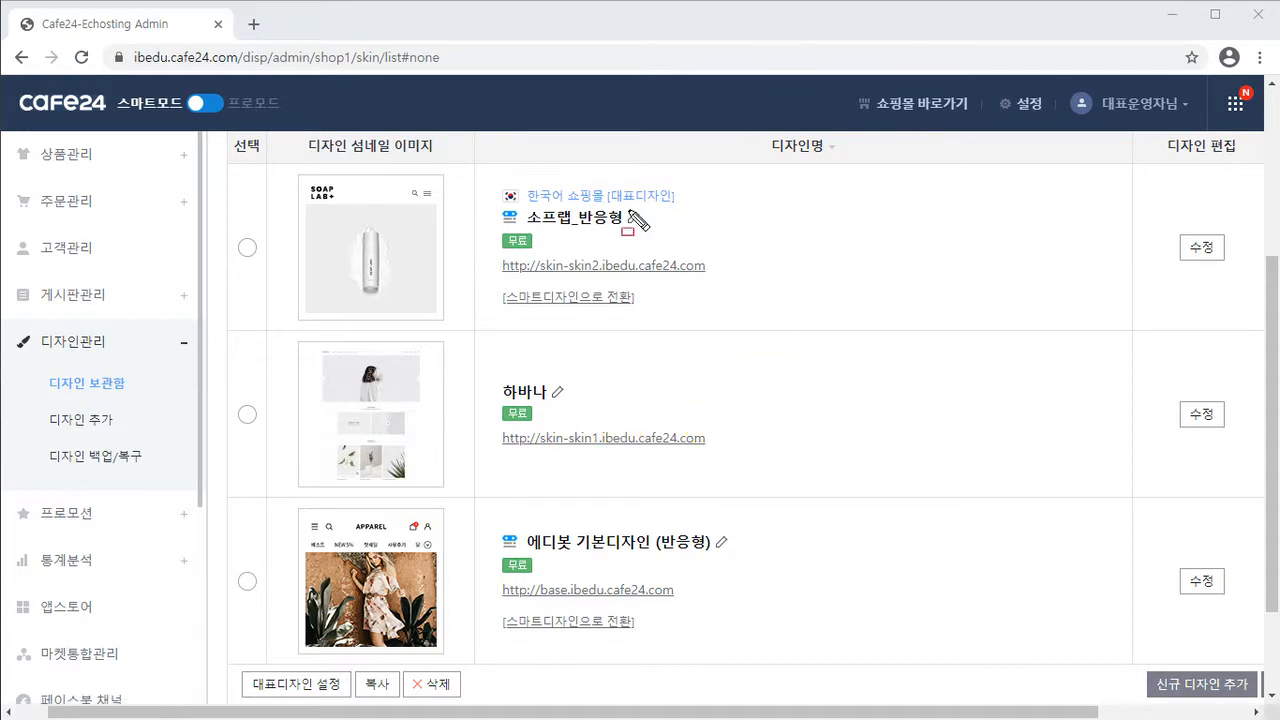
mouse_move(265, 333)
left_mouse_down()
mouse_move(1166, 531)
mouse_move(1133, 497)
left_mouse_up()
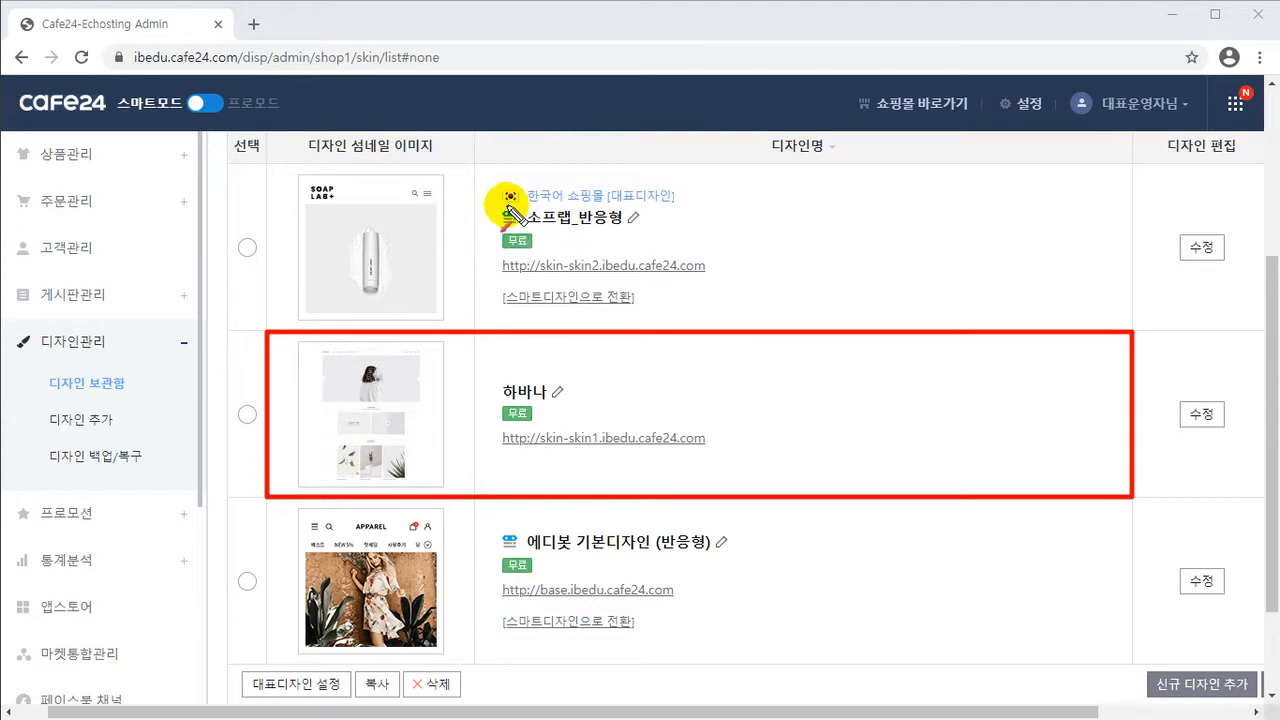
left_click_drag(457, 173, 497, 208)
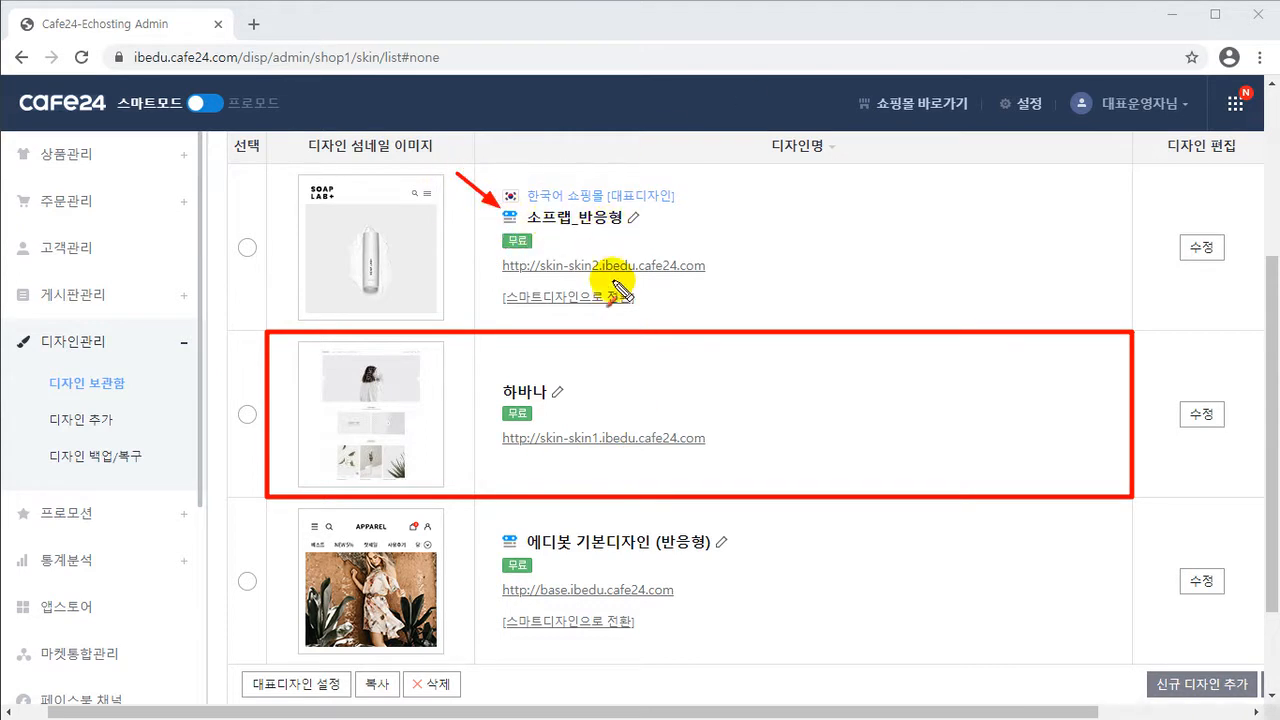
left_click_drag(459, 262, 497, 293)
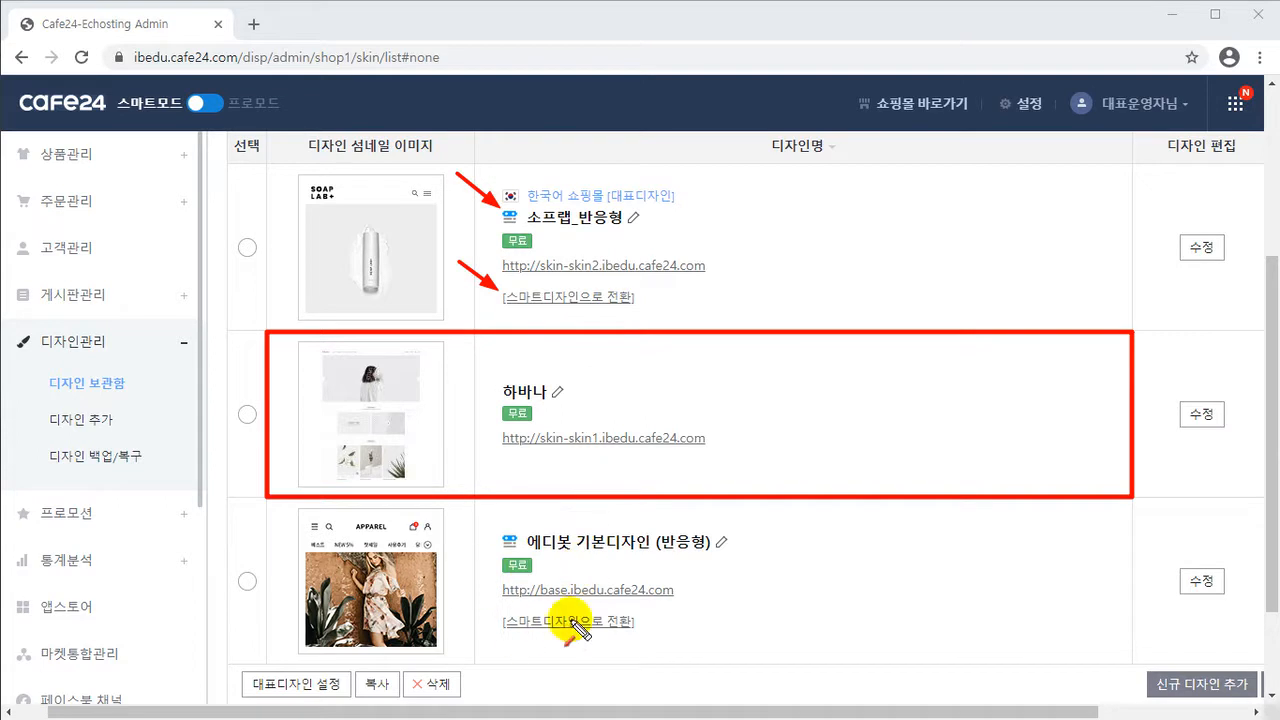
left_click_drag(465, 517, 500, 538)
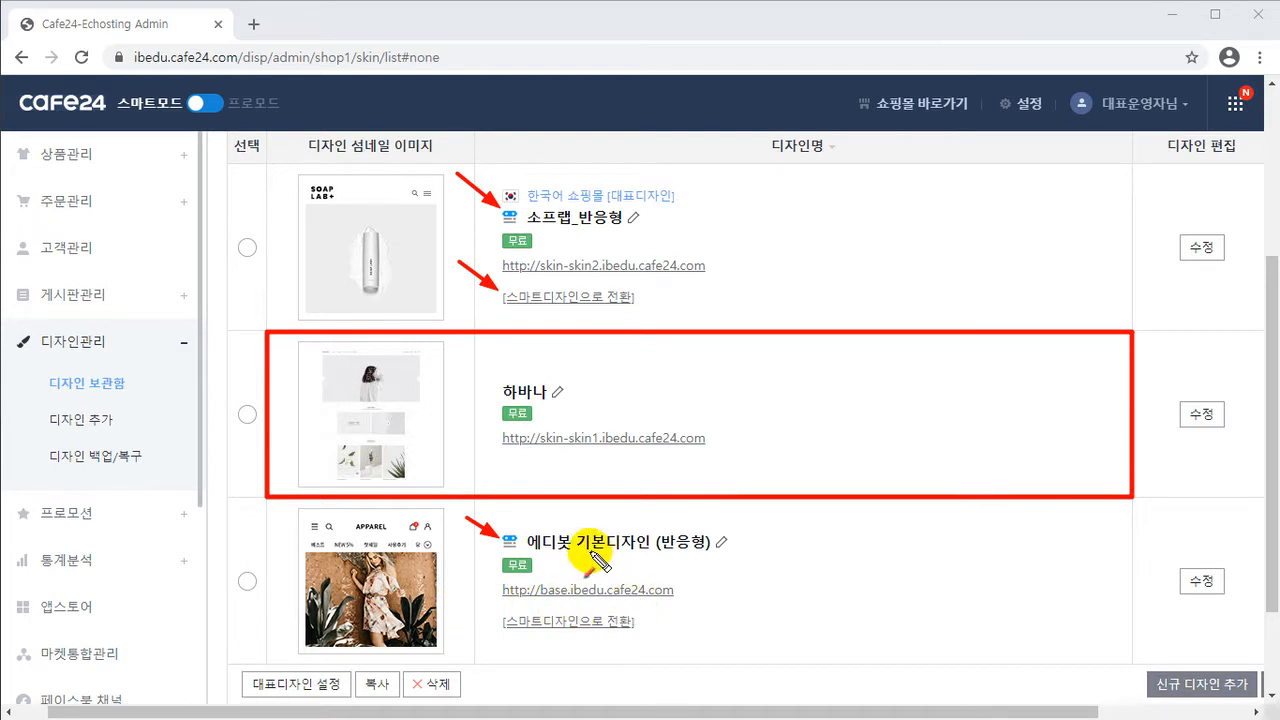
left_click_drag(464, 596, 497, 614)
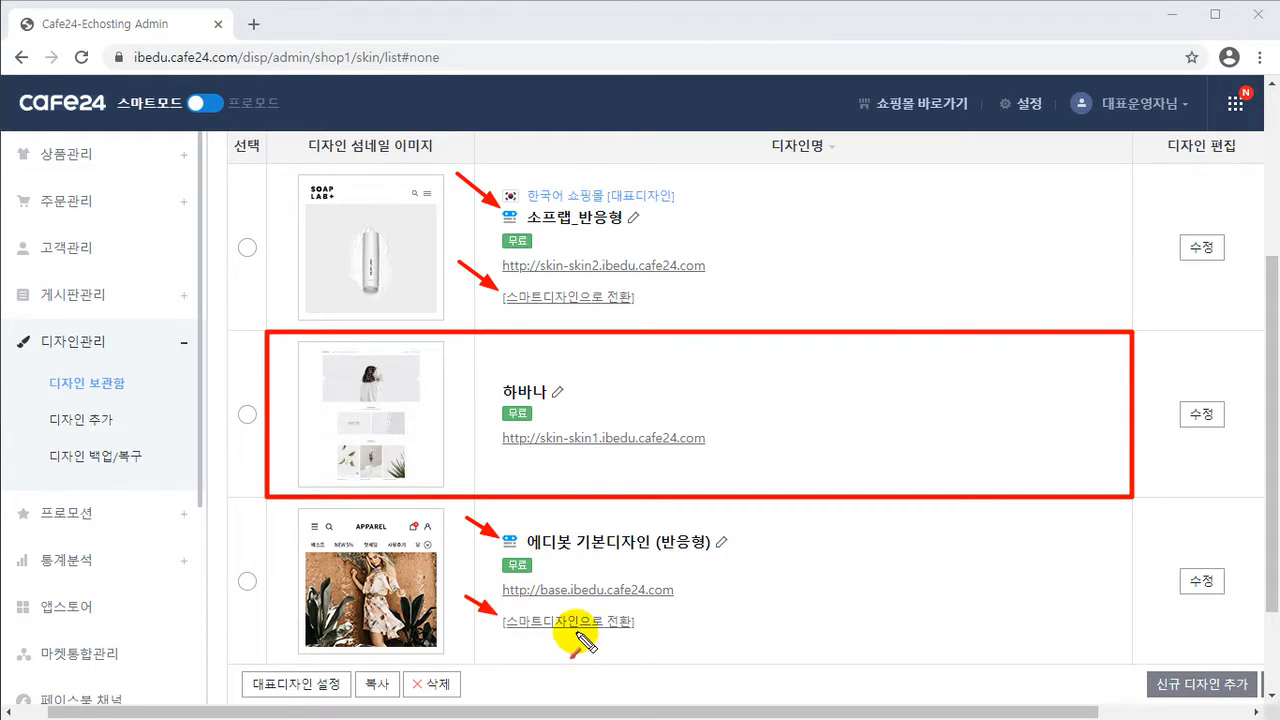
left_click(857, 4)
left_click_drag(503, 612, 638, 632)
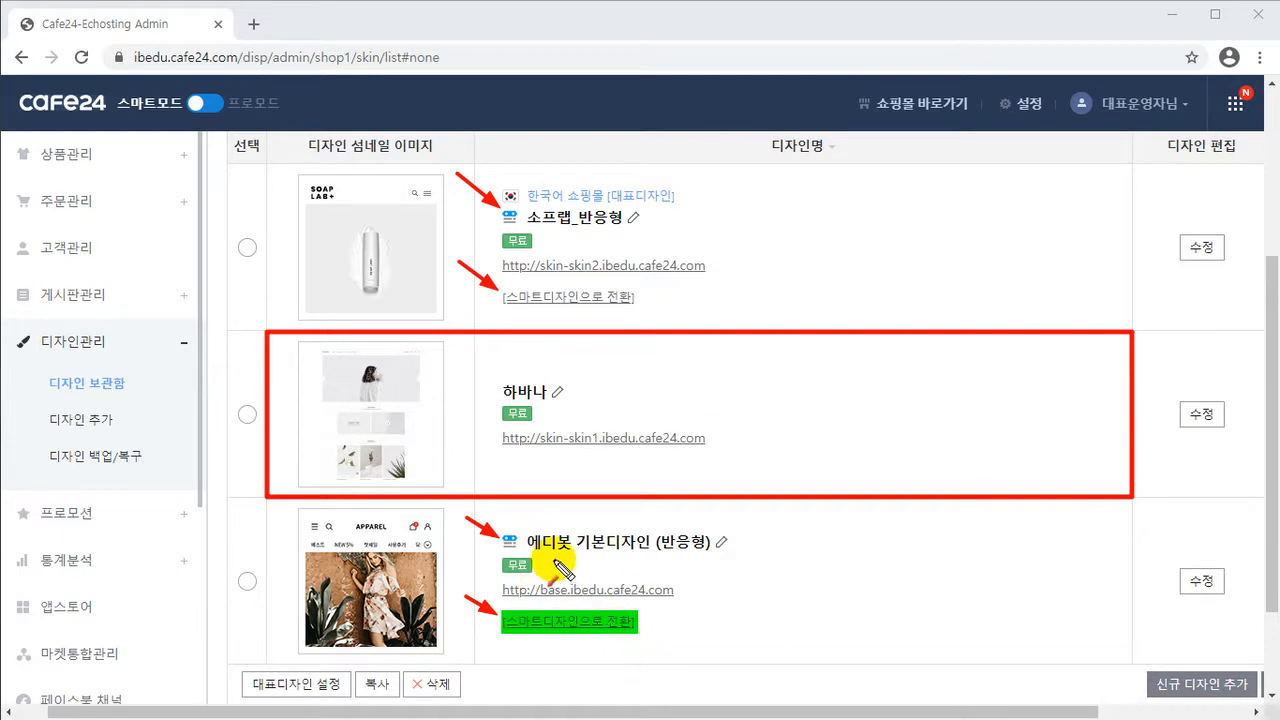
left_click_drag(668, 672, 640, 641)
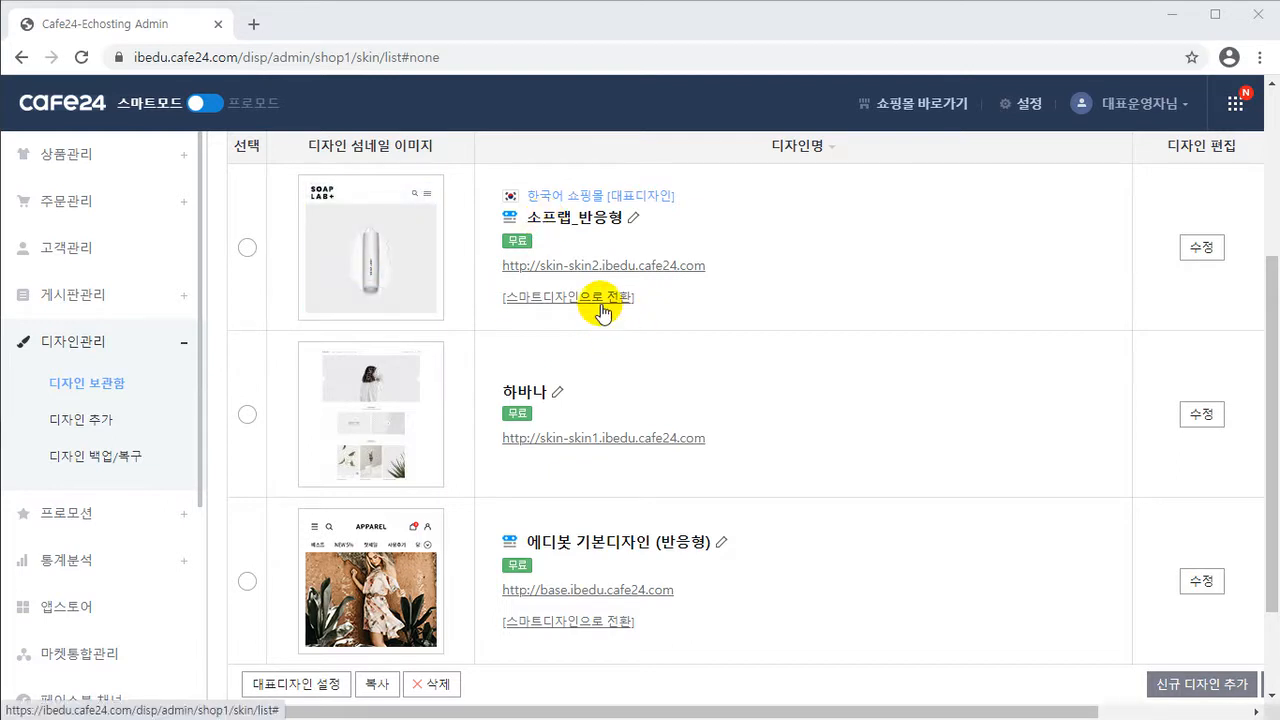
key("ctrl+alt+d")
left_click_drag(488, 279, 648, 320)
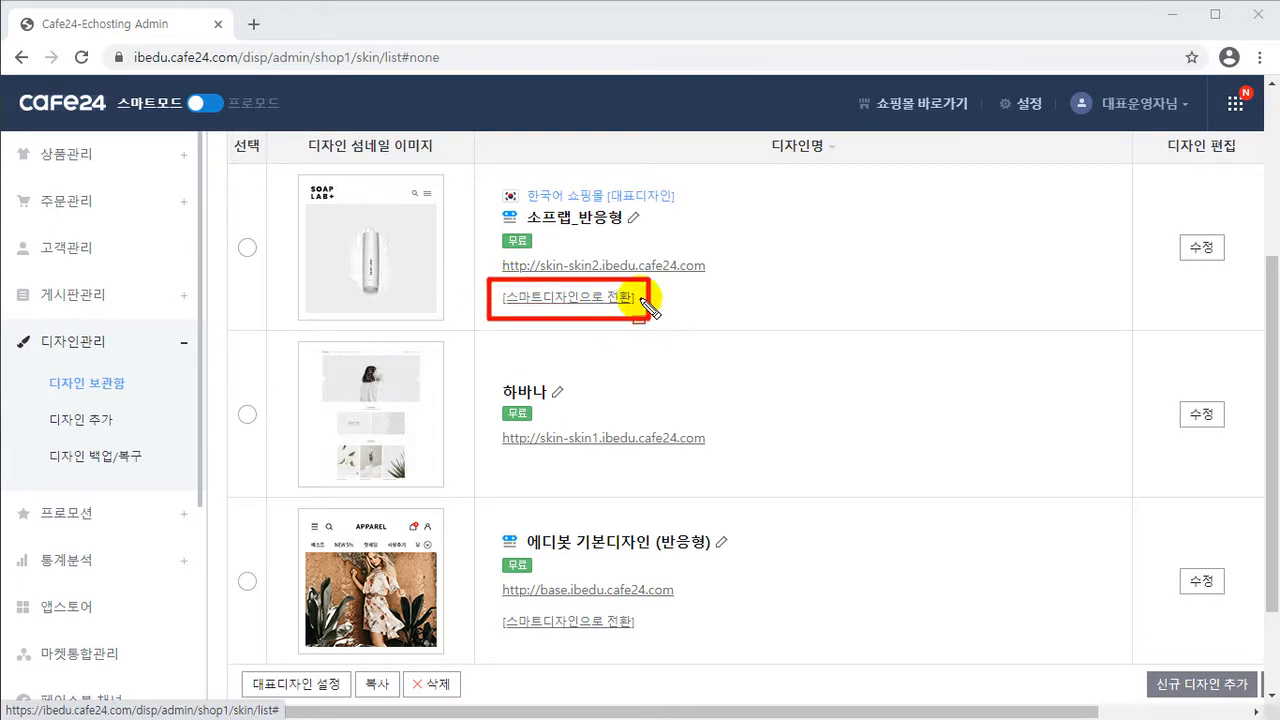
left_click(890, 4)
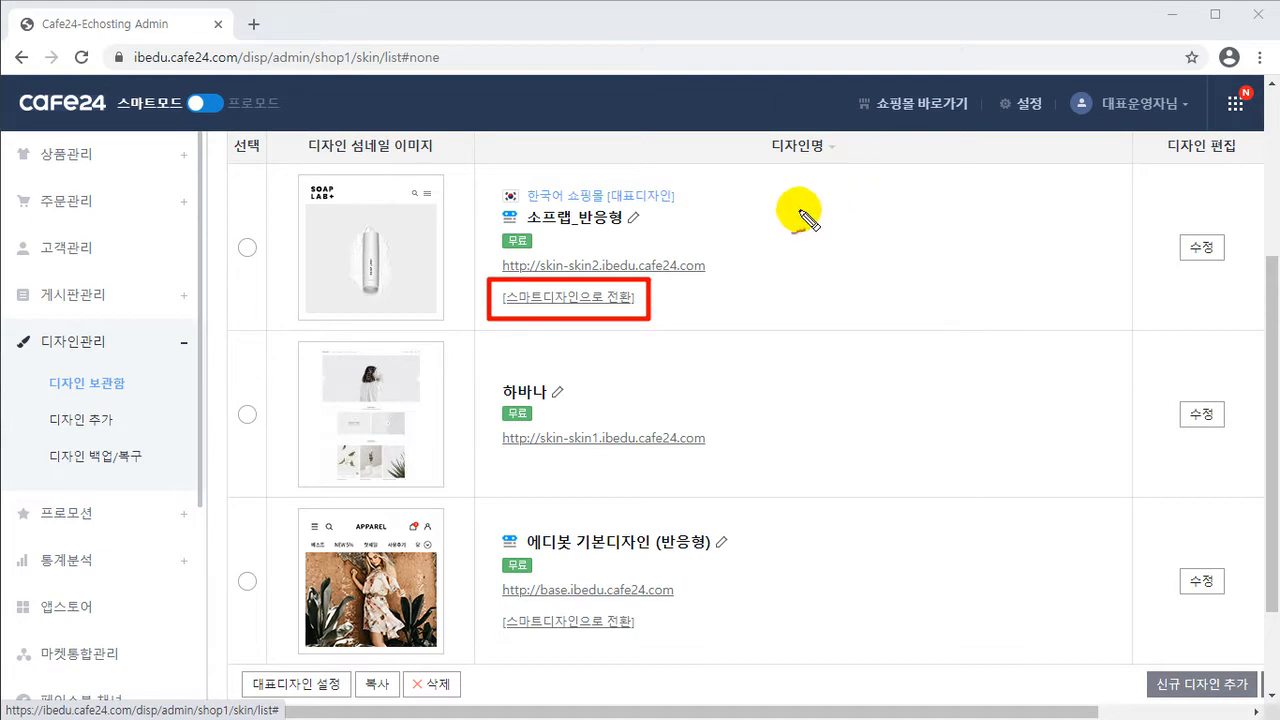
mouse_move(484, 292)
left_mouse_down()
mouse_move(464, 250)
mouse_move(472, 230)
mouse_move(494, 226)
left_mouse_up()
mouse_move(437, 265)
left_mouse_down()
mouse_move(412, 291)
mouse_move(437, 290)
left_mouse_up()
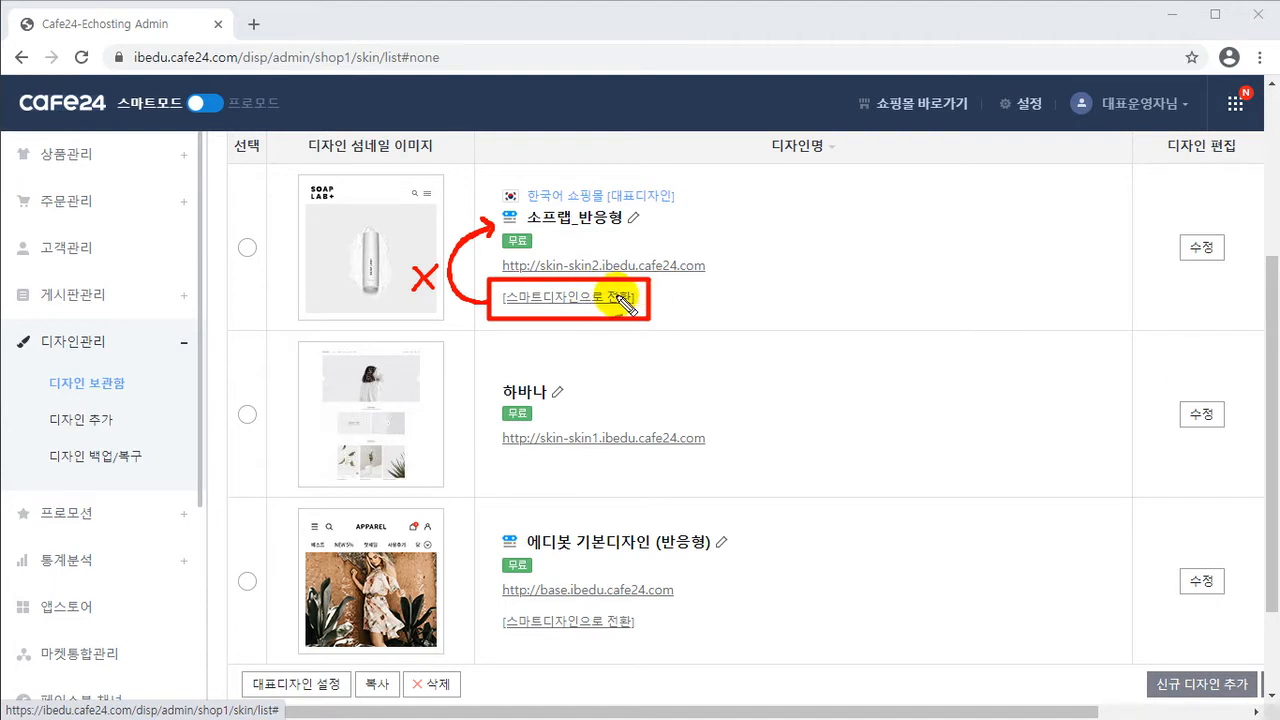
key("Escape")
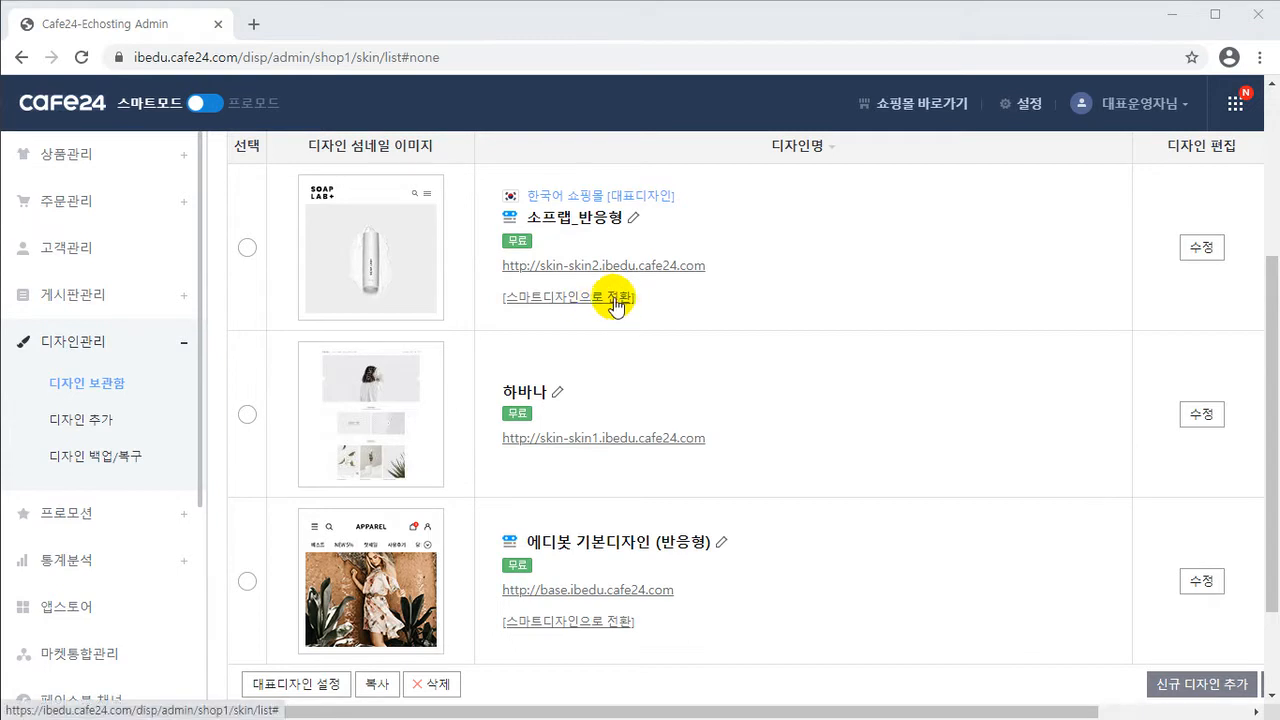
Step: Read the caution about converting the 소프랩_반응형 design to 스마트디자인, and close the dialog without converting
left_click(612, 298)
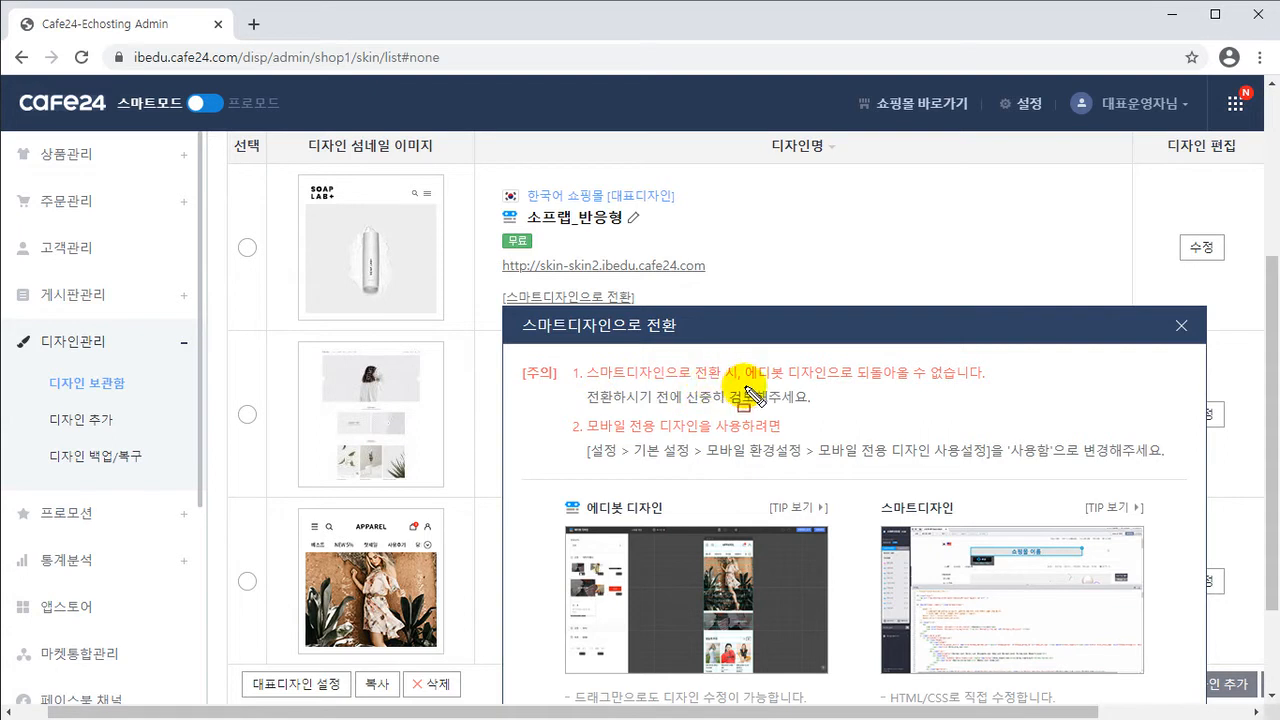
left_click_drag(745, 383, 990, 381)
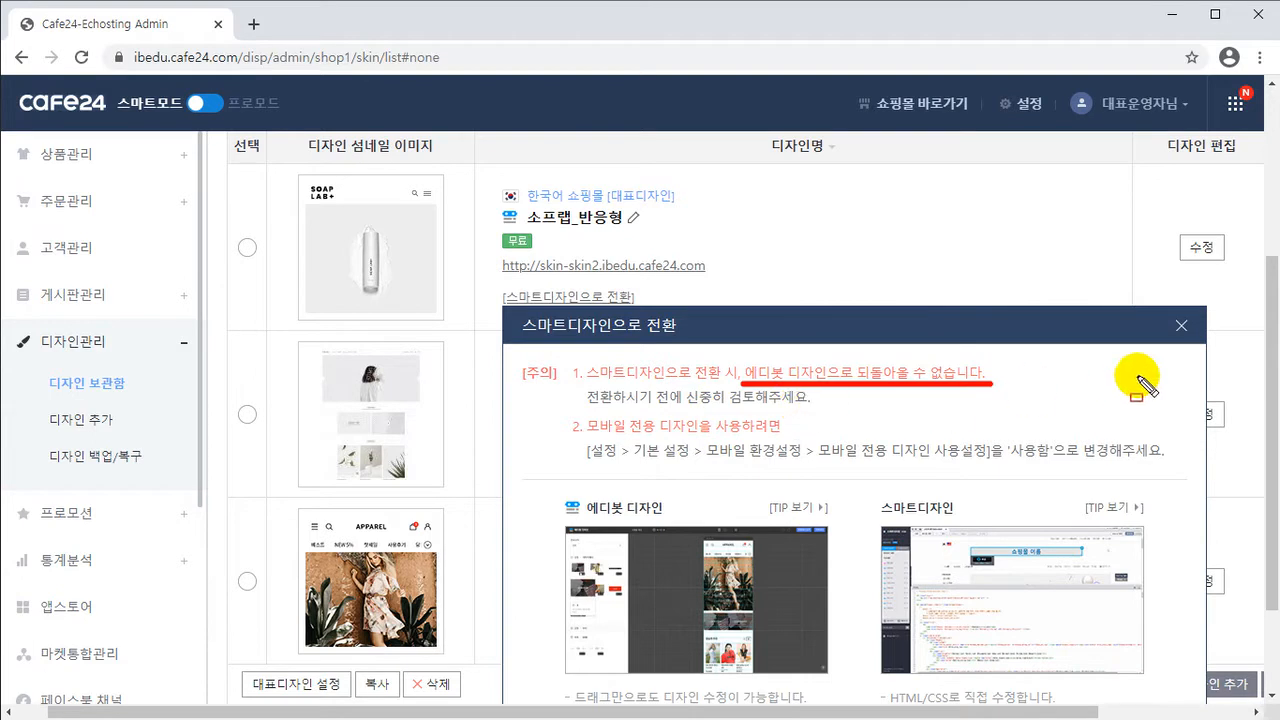
left_click(1181, 325)
left_click(901, 266)
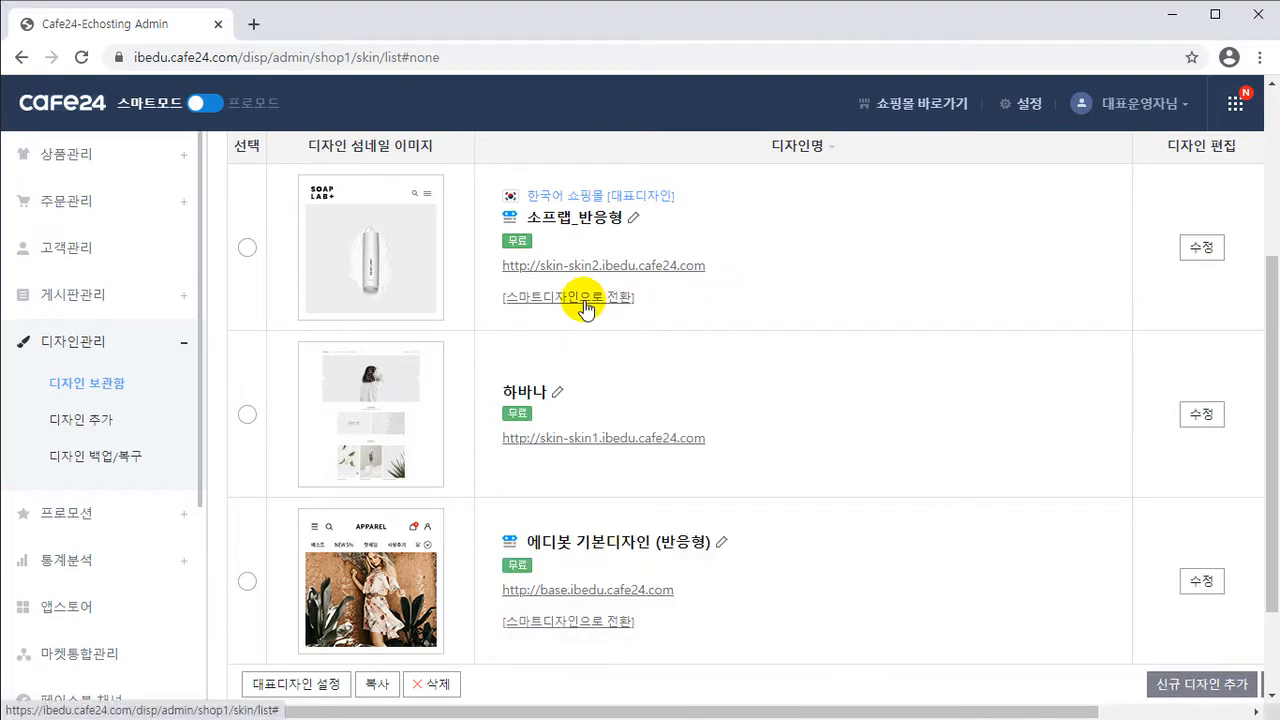
key("ctrl+alt+d")
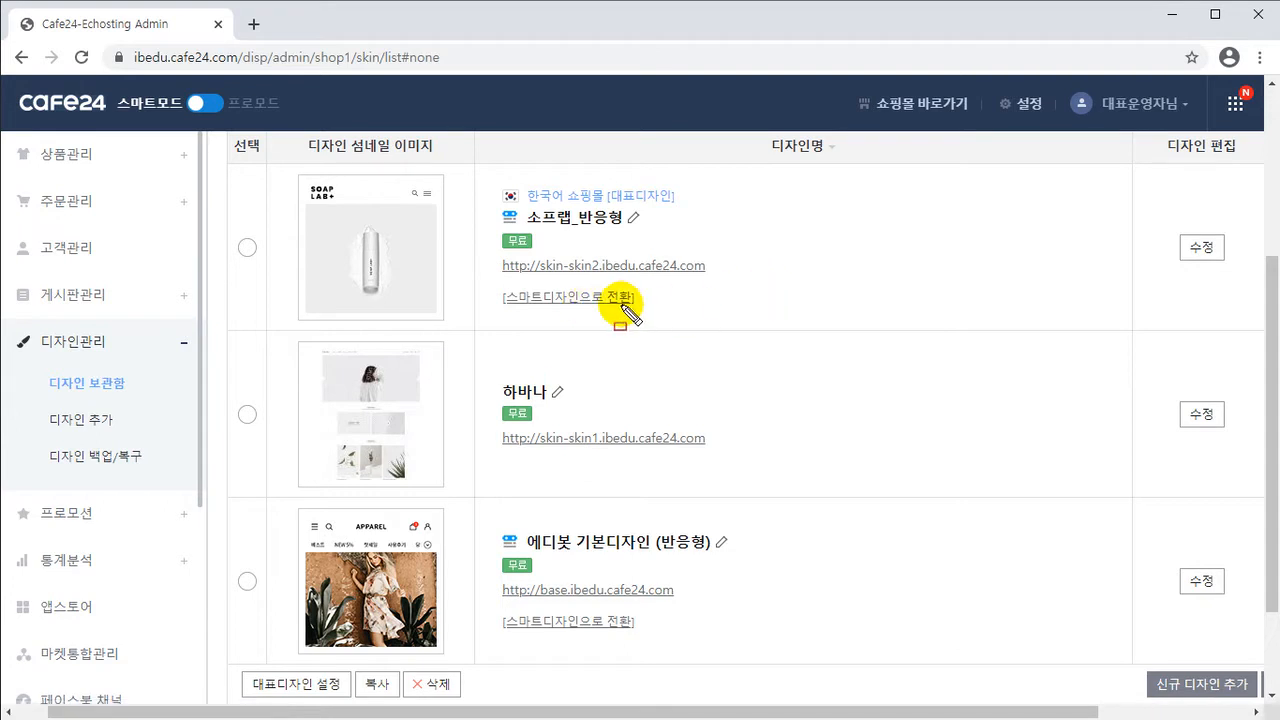
left_click_drag(496, 297, 643, 298)
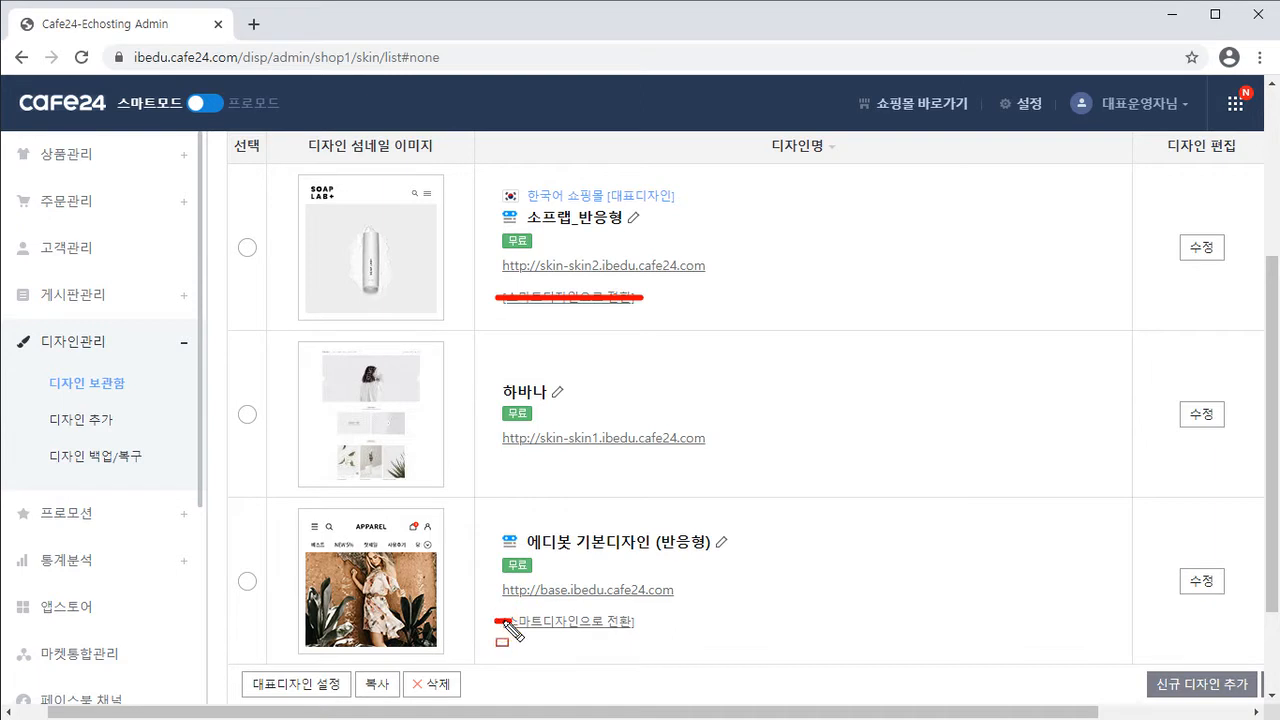
left_click_drag(496, 621, 636, 623)
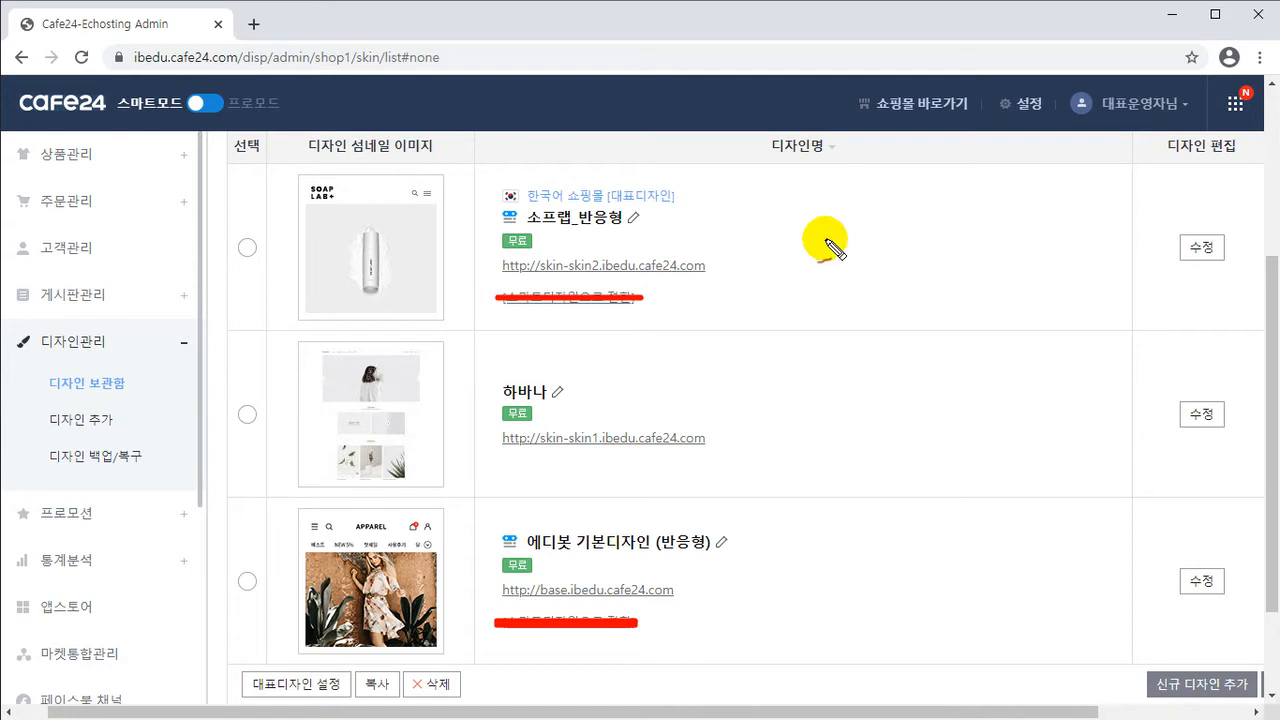
left_click_drag(440, 158, 496, 205)
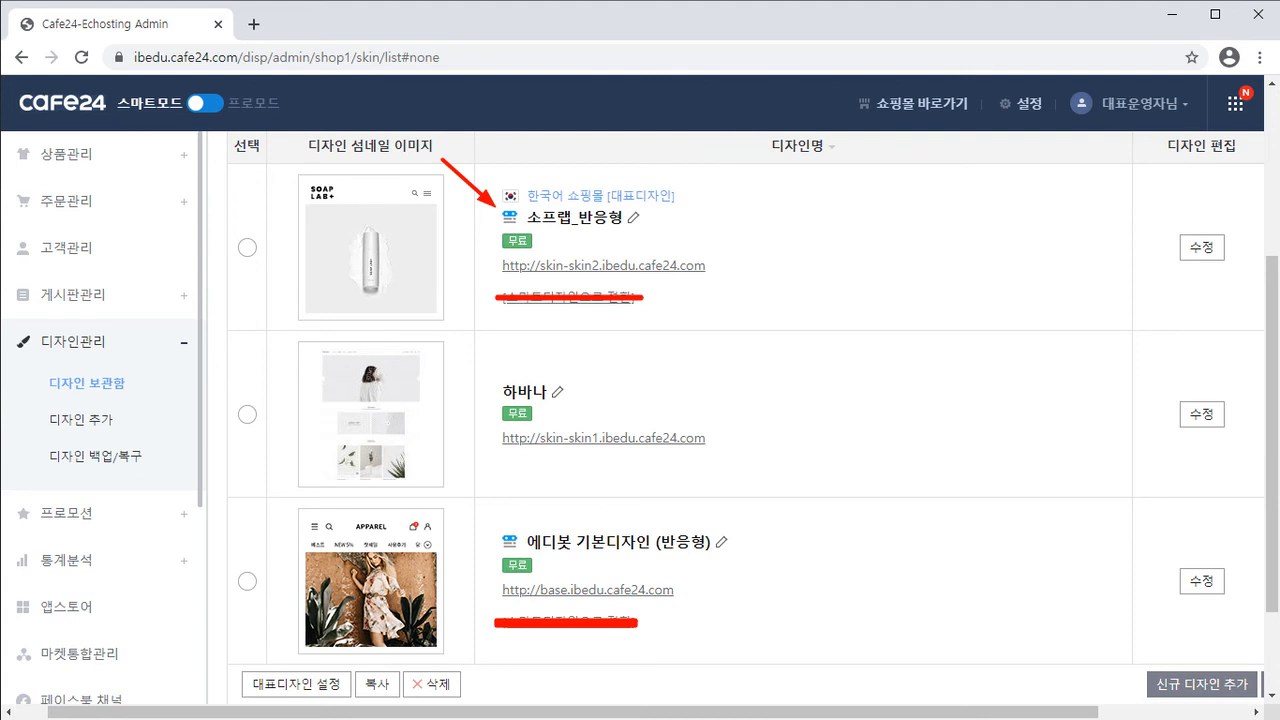
key("Escape")
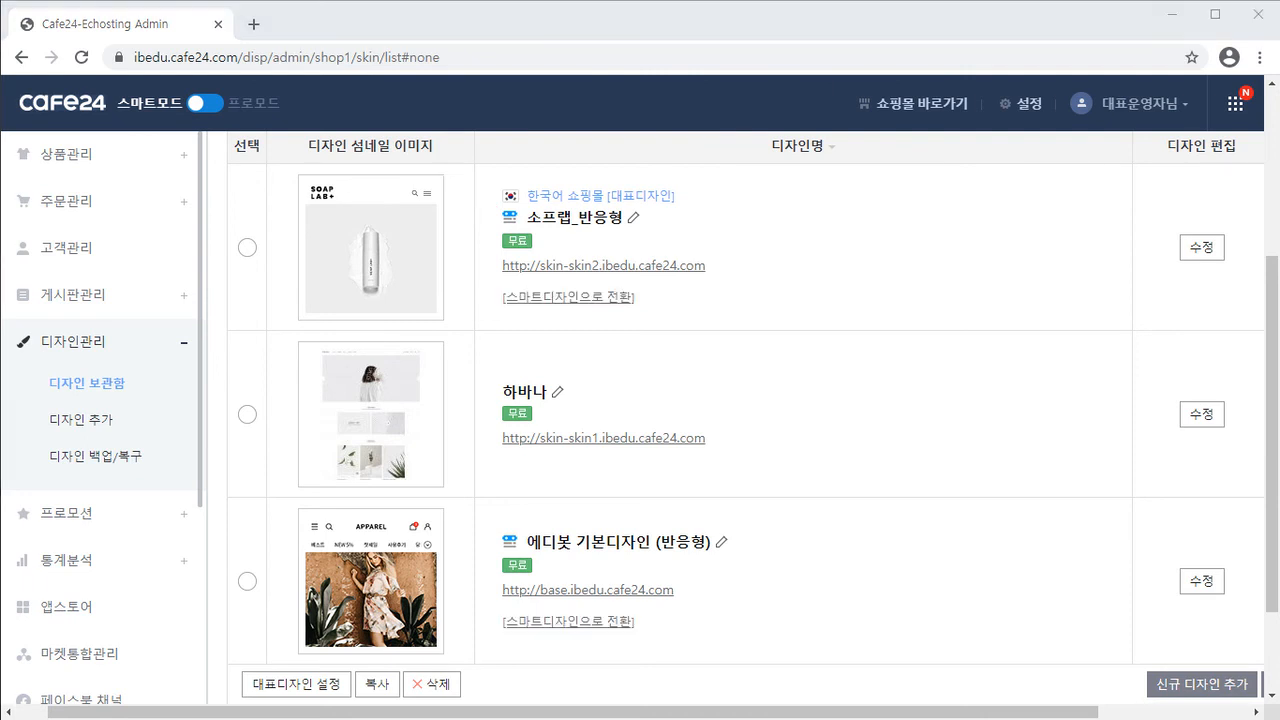